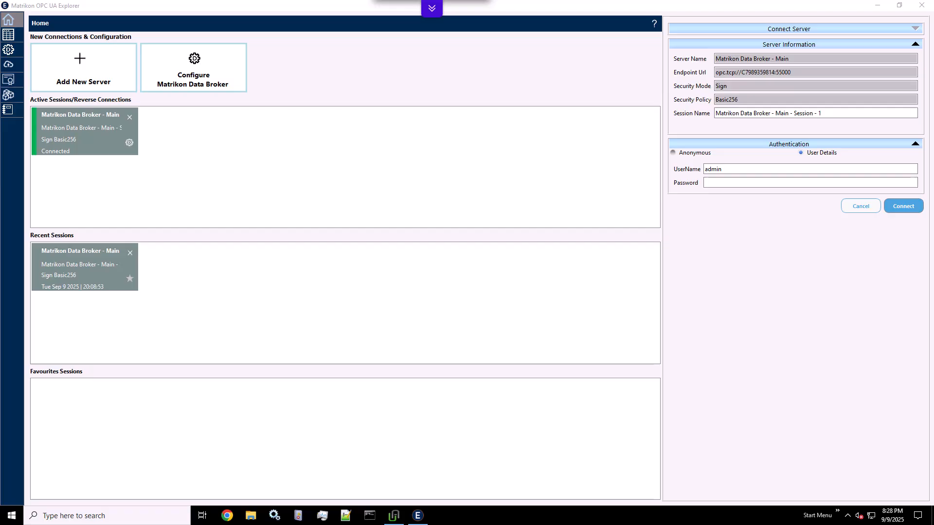
- In File Explorer, open the folder C:\ProgramData\Matrikon\UAExplorer
click(252, 517)
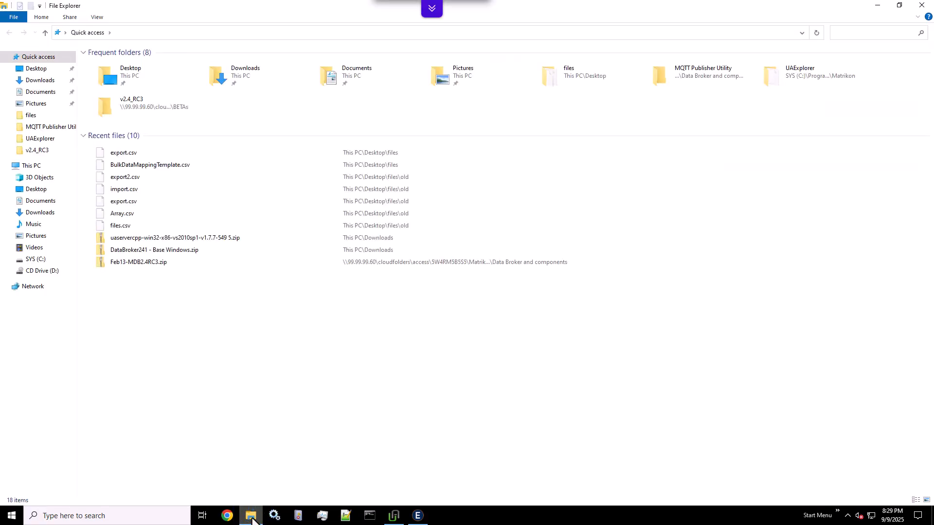
click(39, 260)
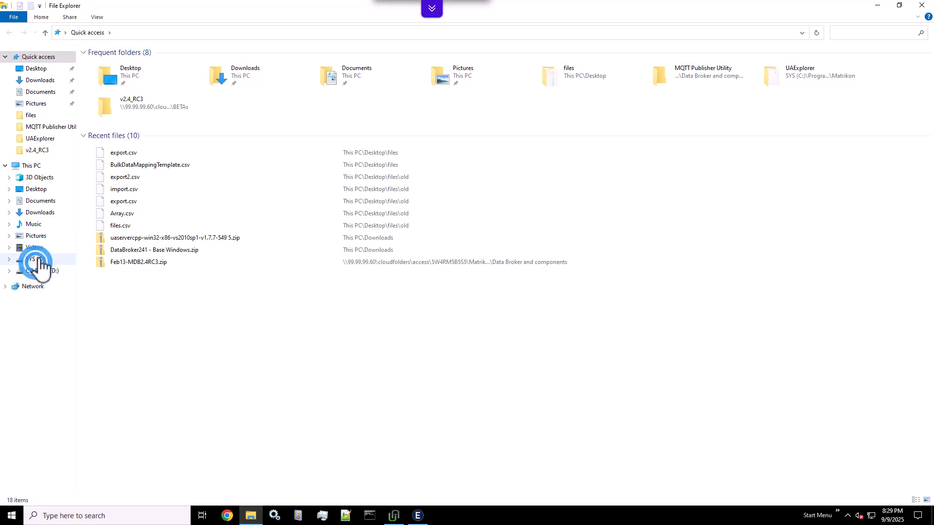
double_click(109, 115)
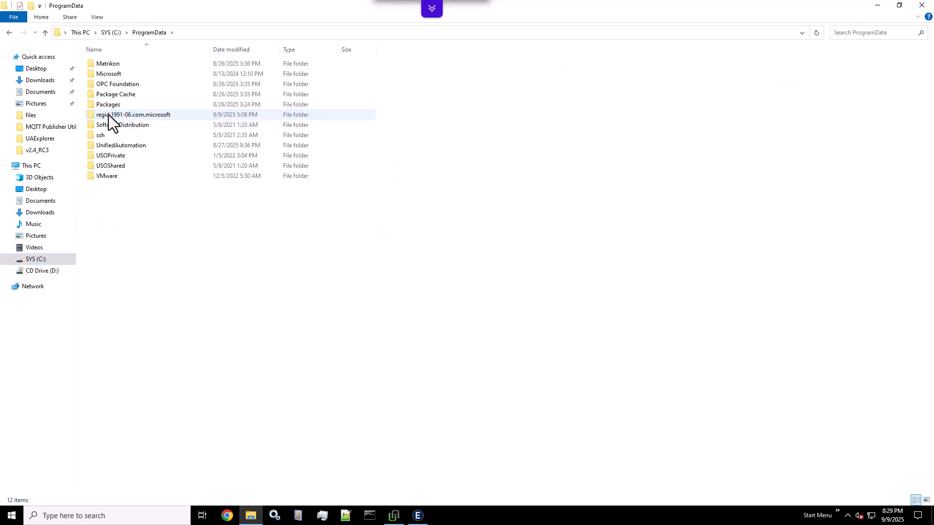
double_click(112, 64)
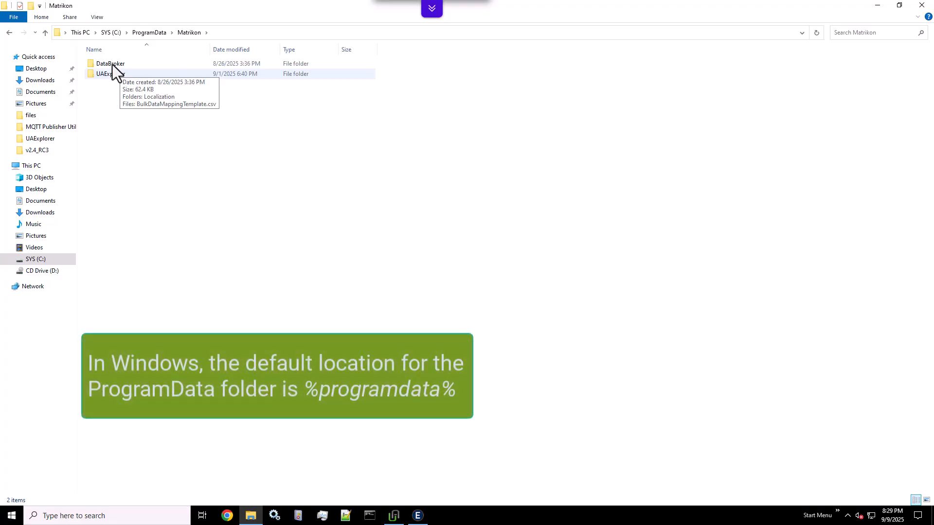
double_click(126, 74)
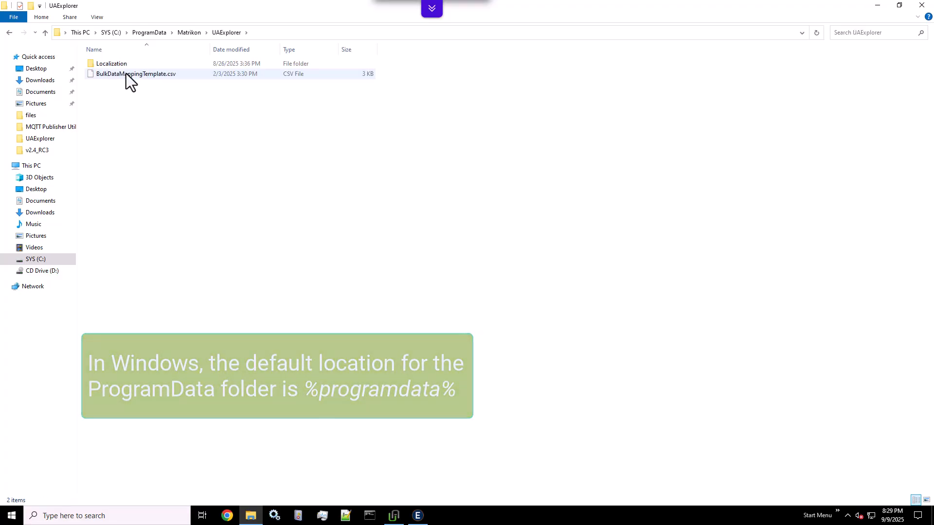
- Copy BulkDataMappingTemplate.csv from the UAExplorer folder to the desktop
right_click(126, 74)
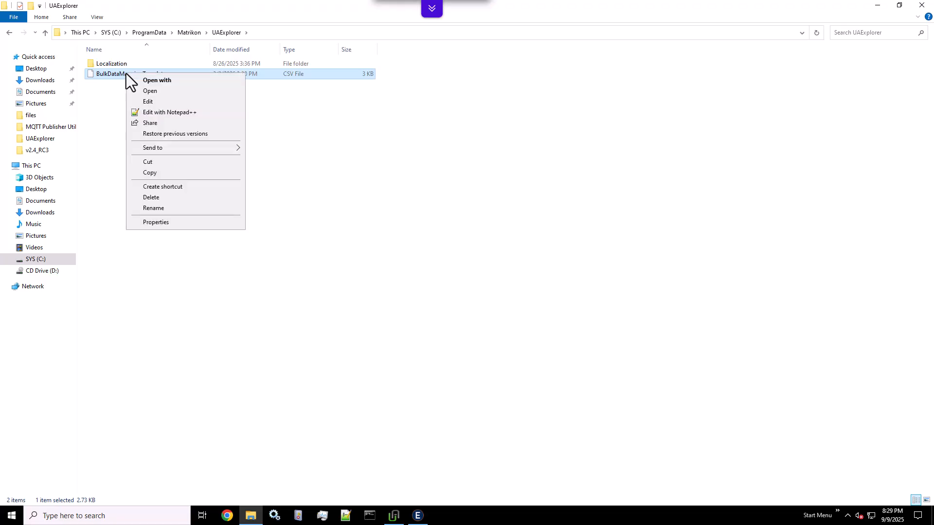
click(154, 174)
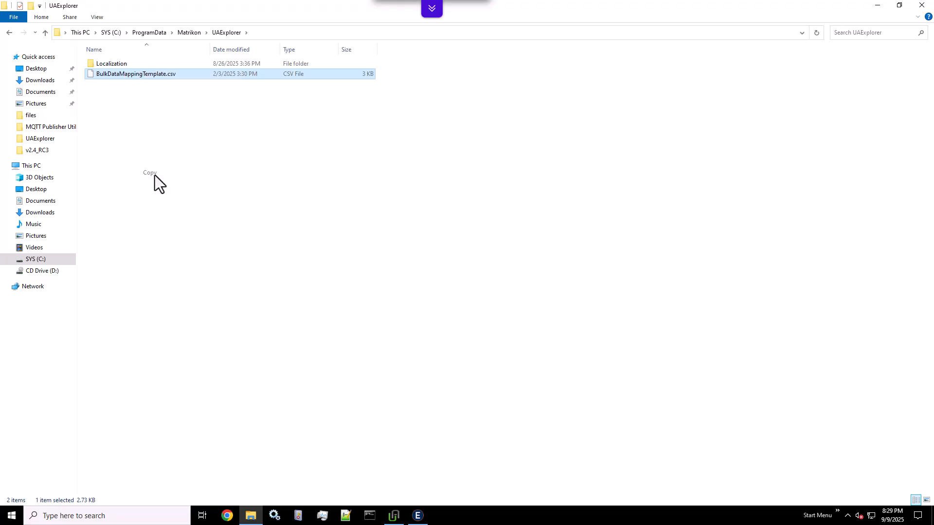
click(878, 6)
click(877, 5)
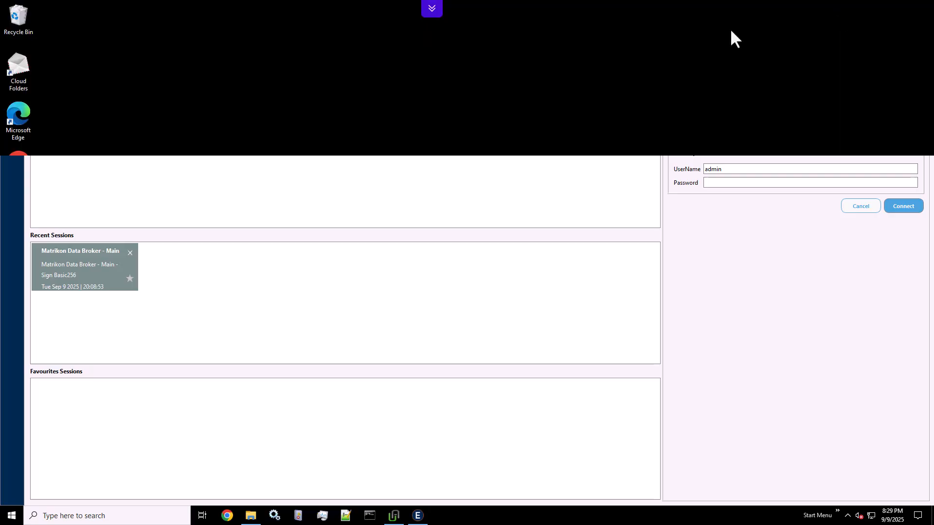
right_click(176, 125)
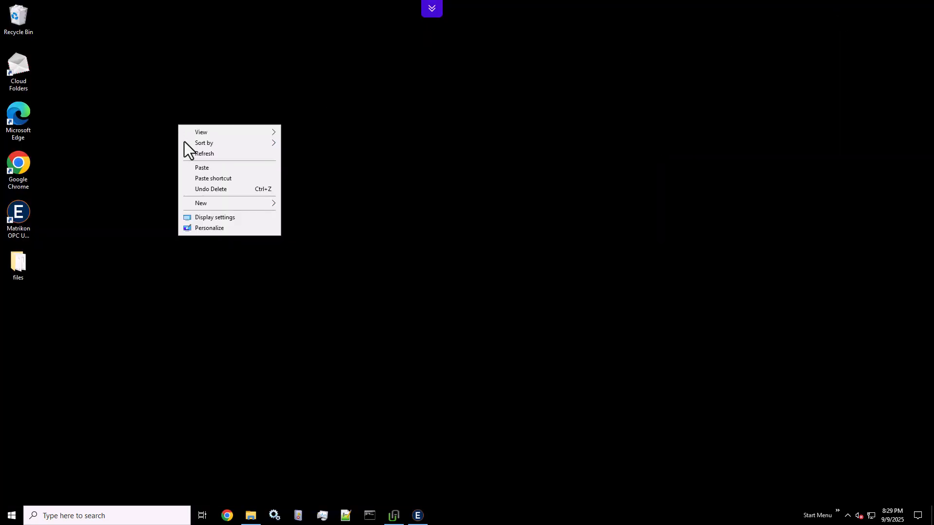
click(197, 167)
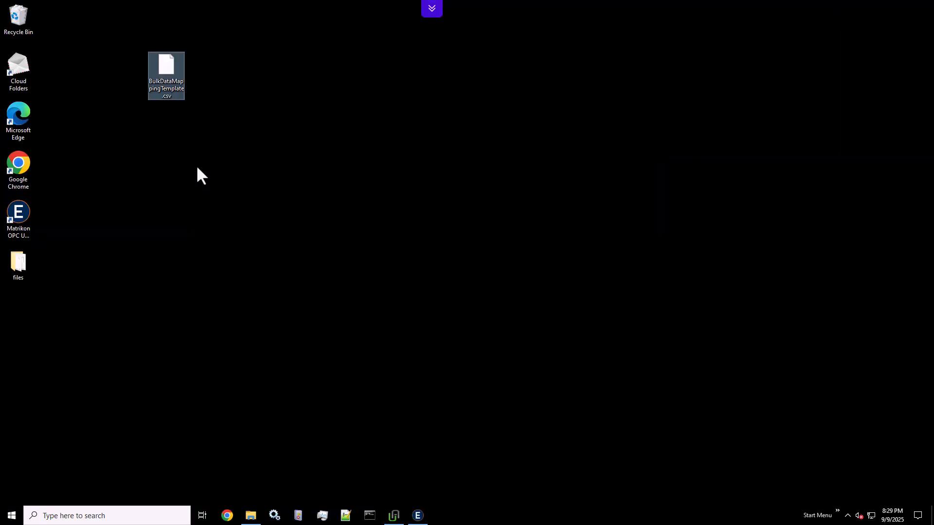
- Switch to Excel and clear the sample mappings in rows 3 to 17 of BulkDataMappingTemplate.csv, keeping the header and row 2
key(alt+Tab)
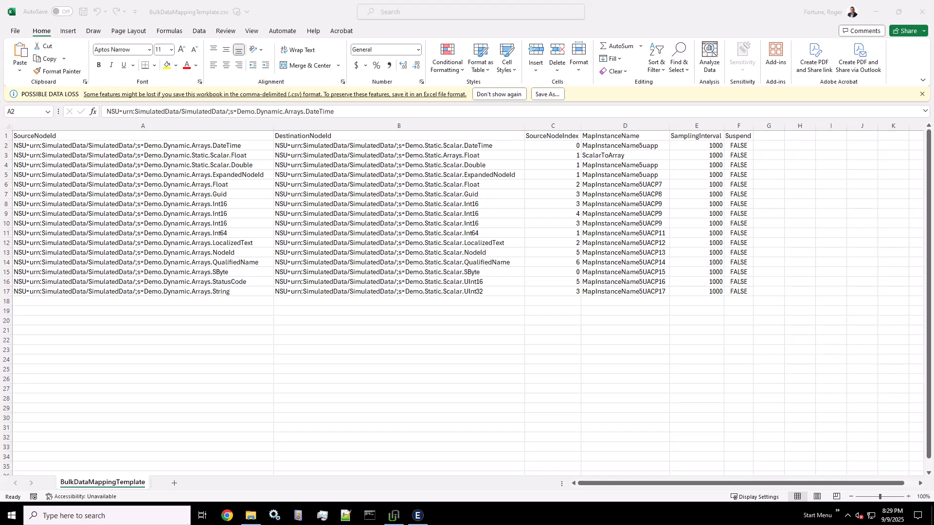
click(2, 155)
click(2, 154)
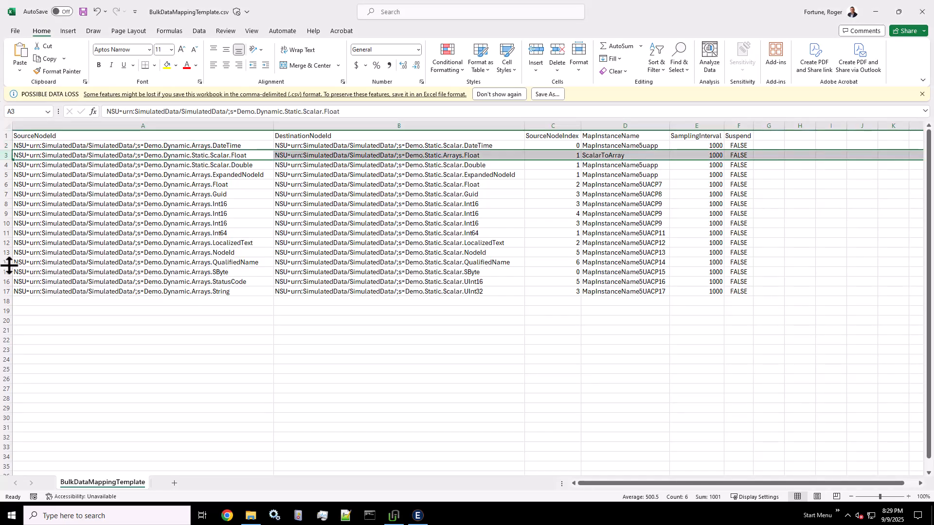
shift+click(2, 290)
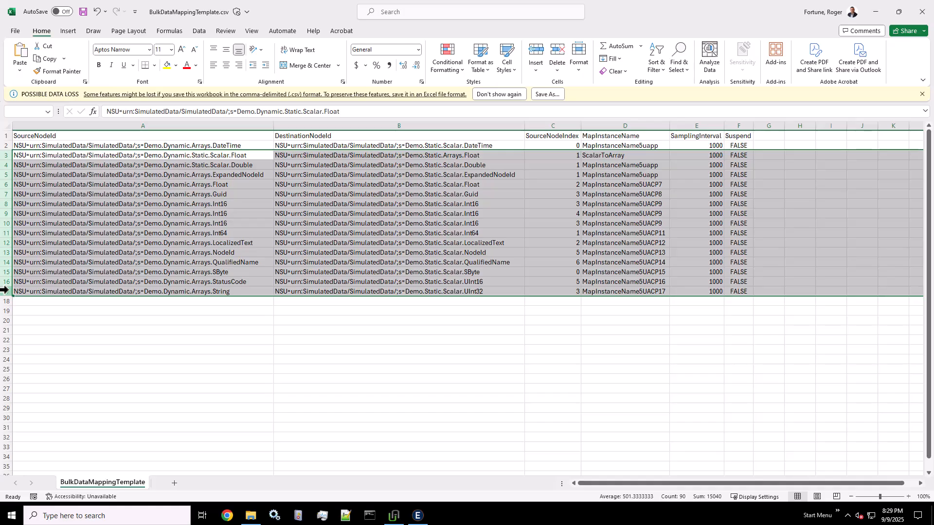
key(Delete)
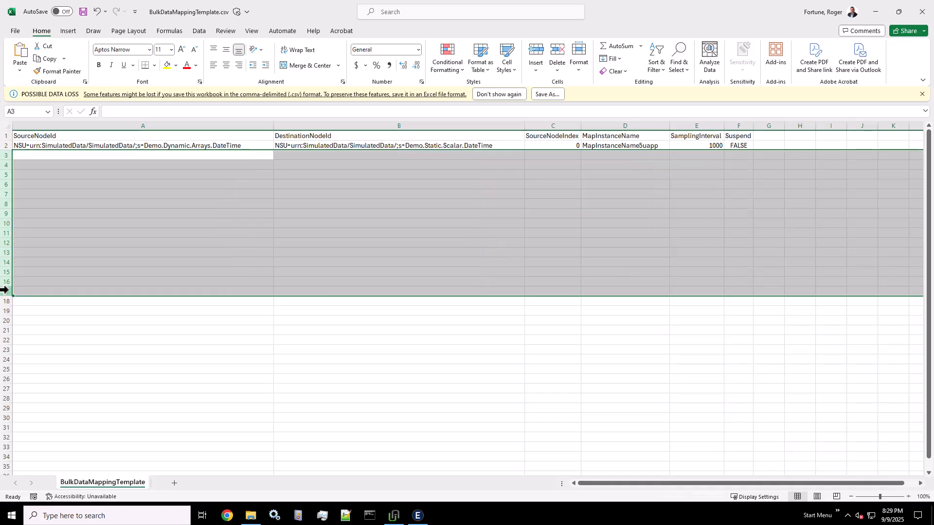
click(125, 158)
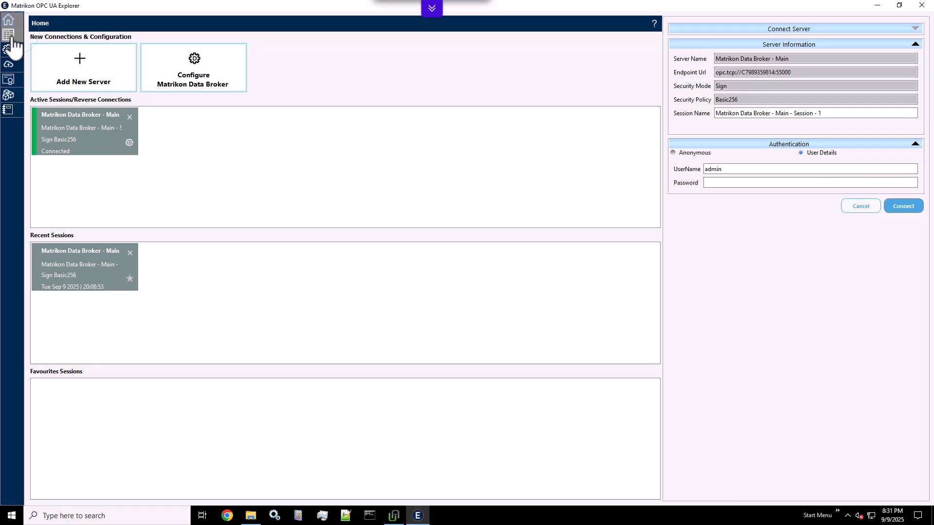
- In Matrikon OPC UA Explorer's Data View, expand DispatchConfiguration > DataSources > UAServer > Data > Objects > Demo > 001_Dynamic > Scalar in the address space
click(11, 37)
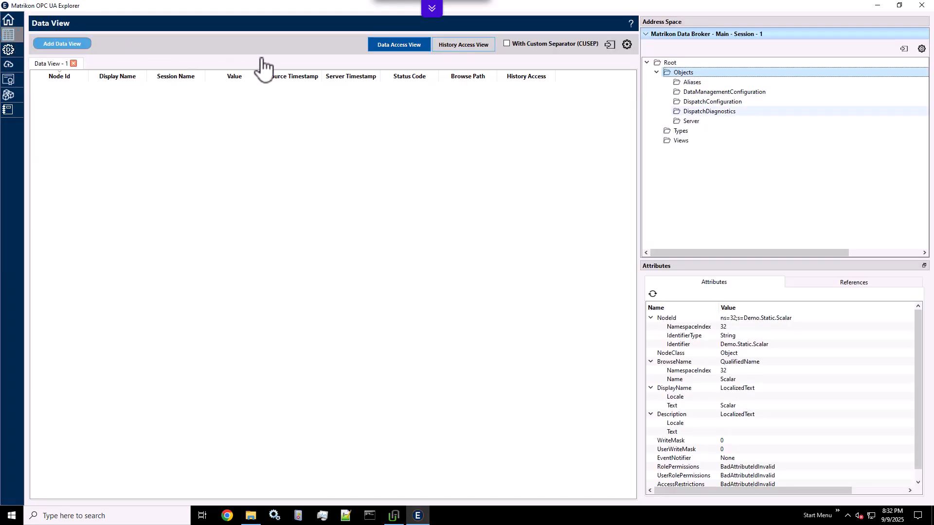
double_click(730, 102)
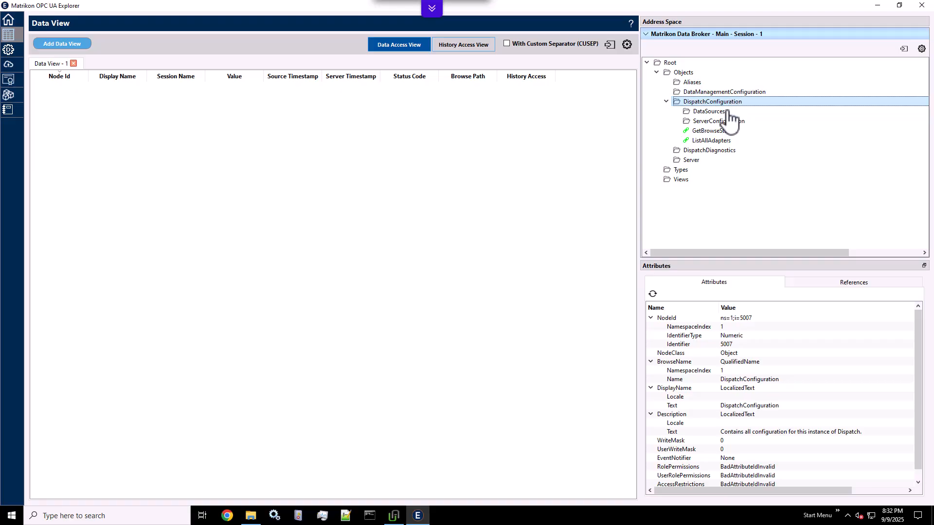
double_click(726, 111)
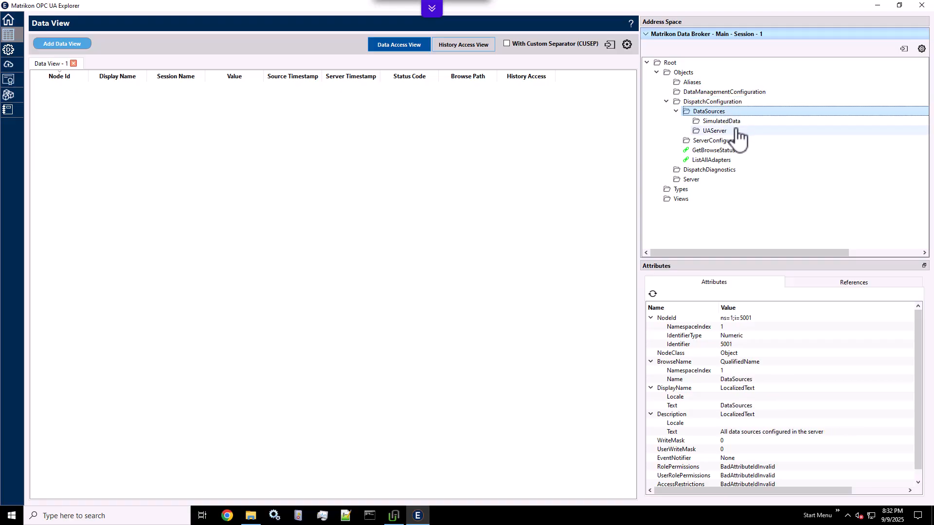
double_click(735, 131)
double_click(740, 141)
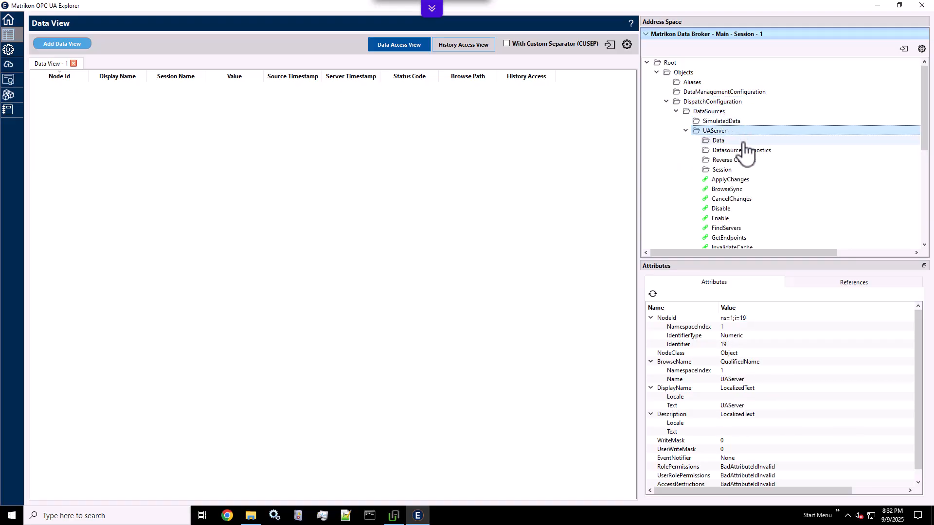
double_click(755, 152)
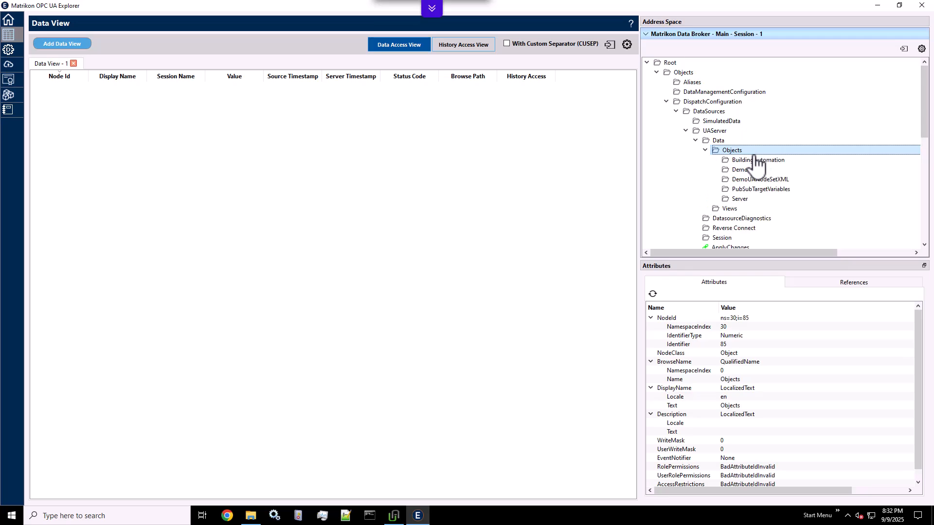
click(752, 170)
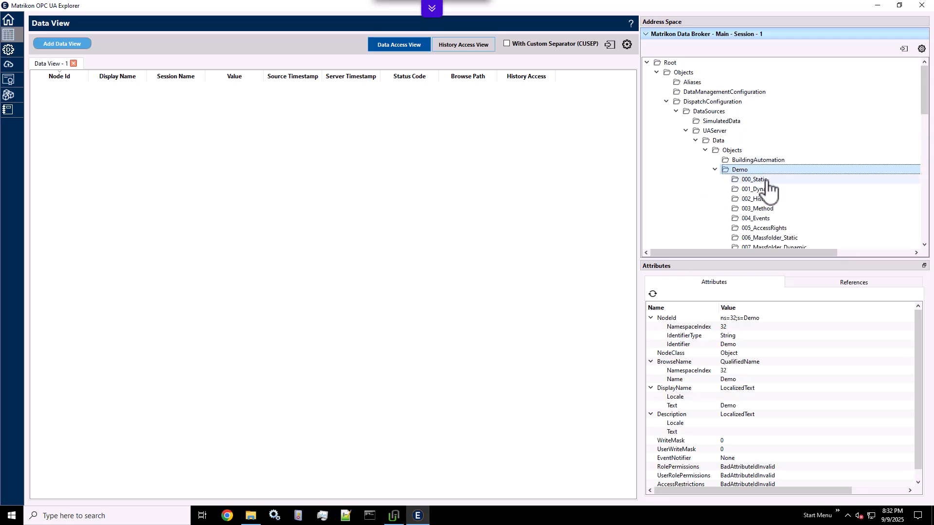
double_click(761, 190)
double_click(776, 209)
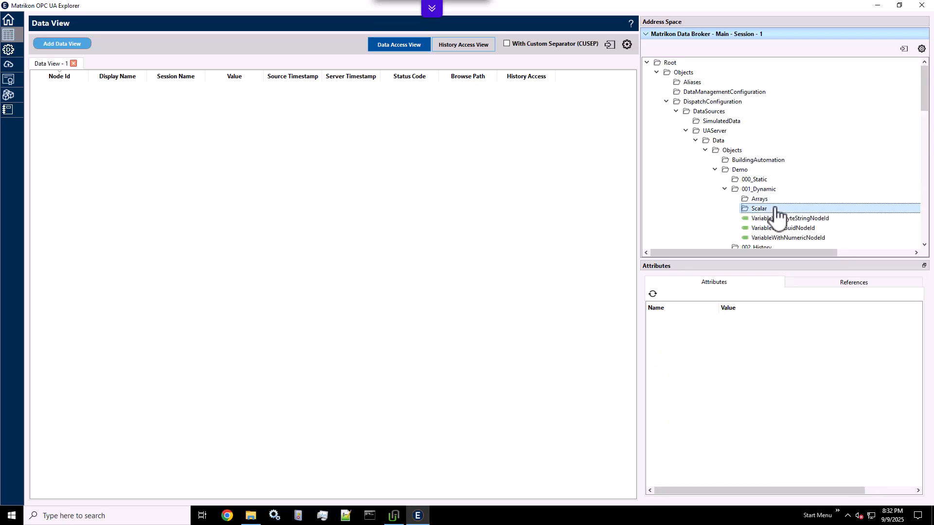
- Add the Float and Int16 nodes from the 001_Dynamic Scalar folder to Data View - 1
scroll(776, 214, down, 2)
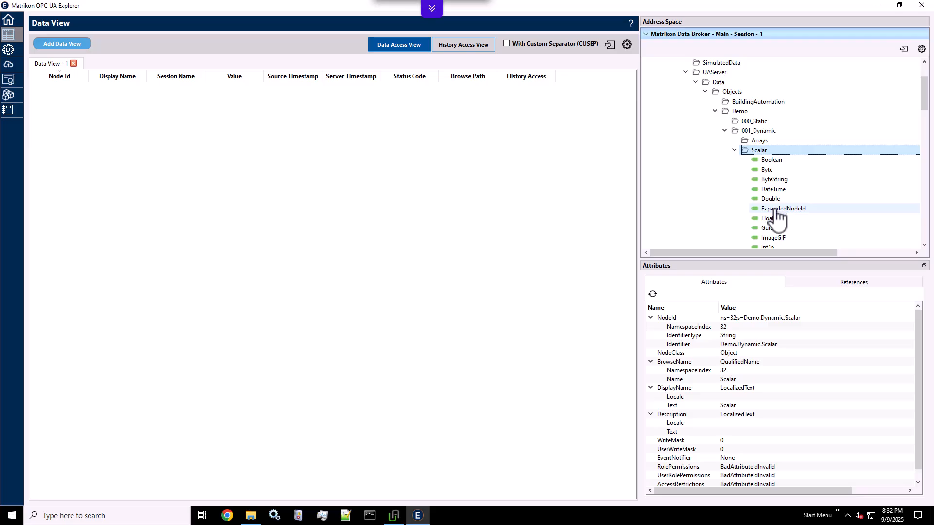
drag(774, 218, 360, 200)
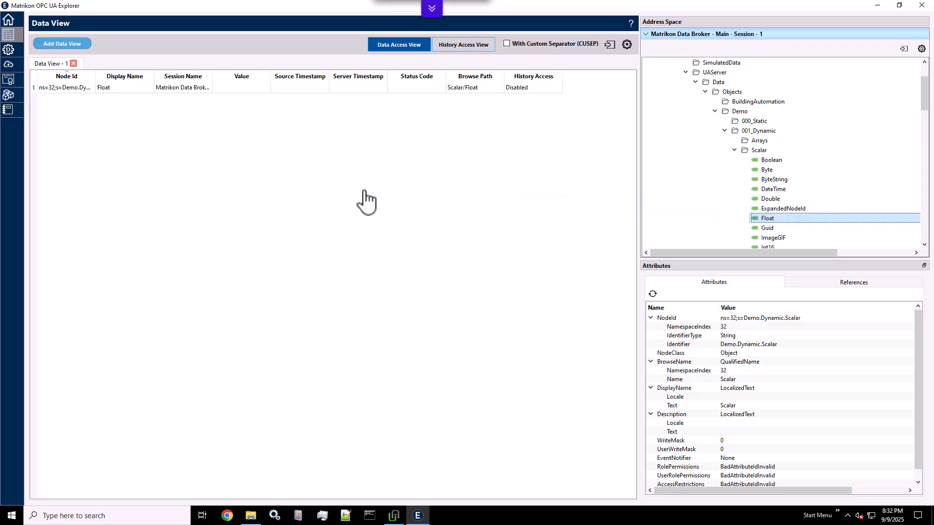
scroll(767, 194, down, 2)
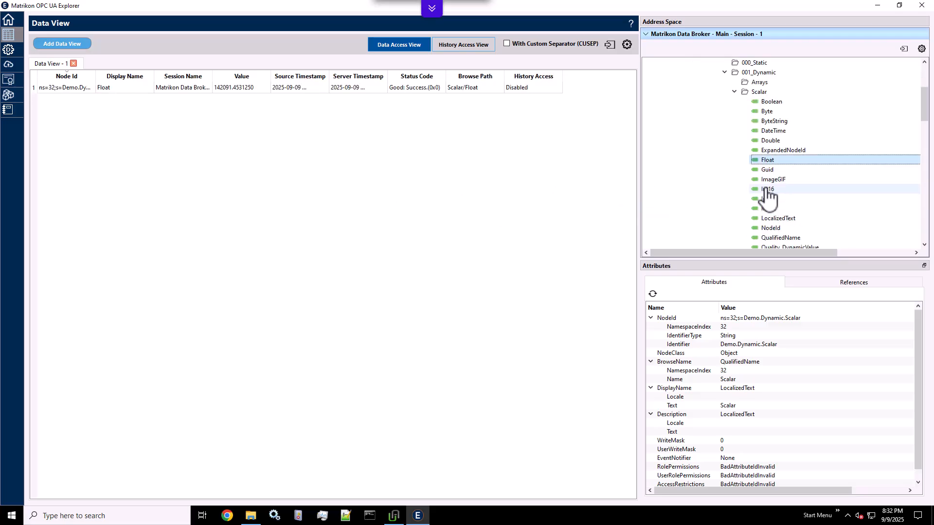
drag(767, 189, 289, 172)
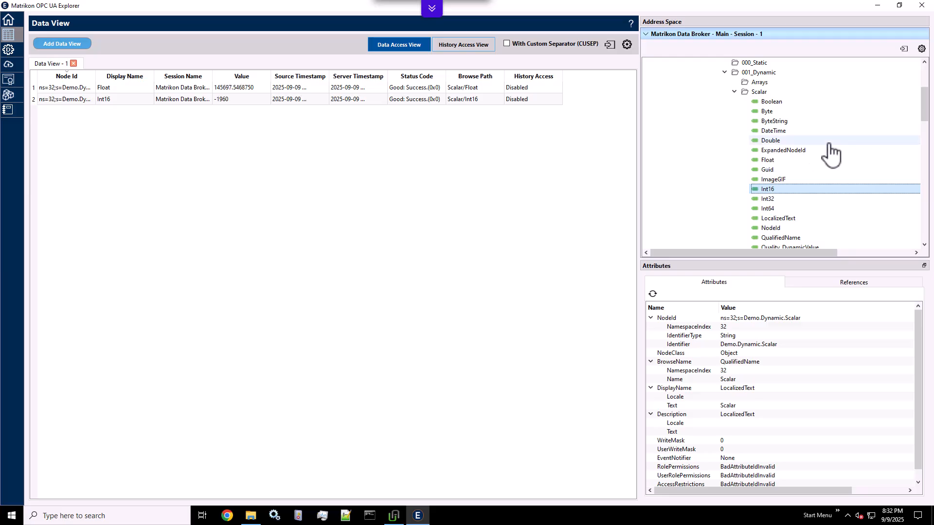
- Collapse 001_Dynamic, expand 000_Static > Scalar, and add its Float node to Data View - 1
scroll(830, 154, up, 2)
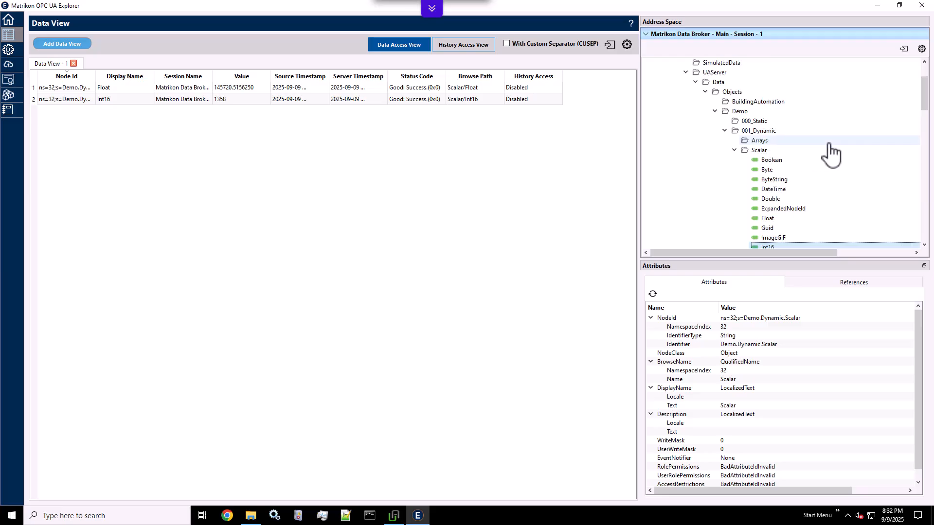
click(725, 130)
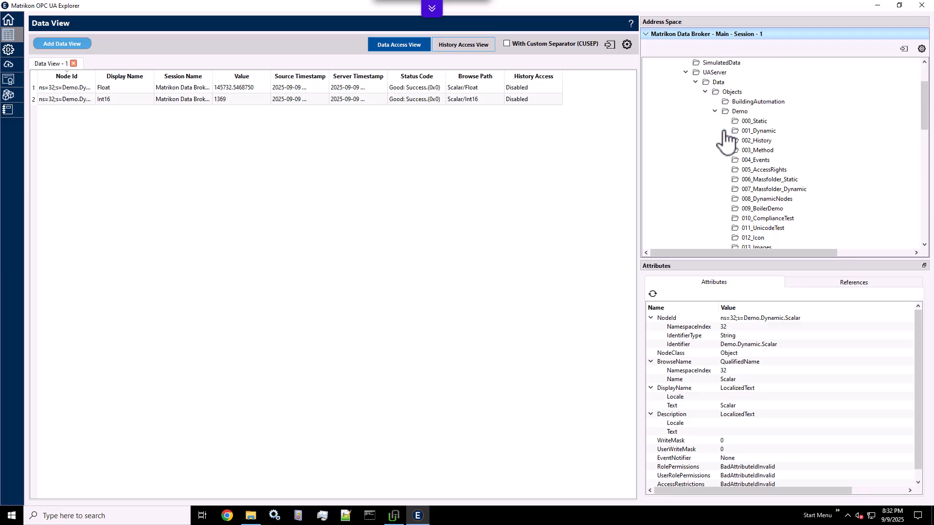
double_click(762, 121)
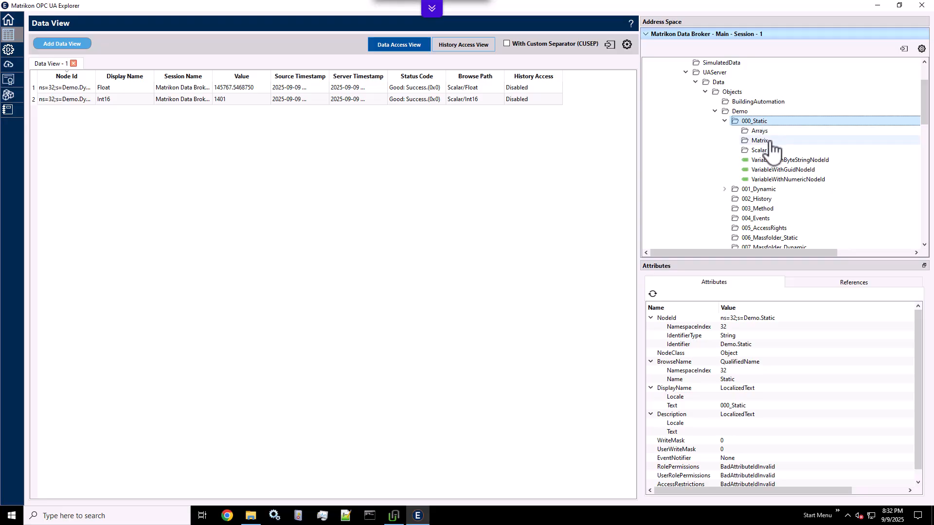
double_click(771, 151)
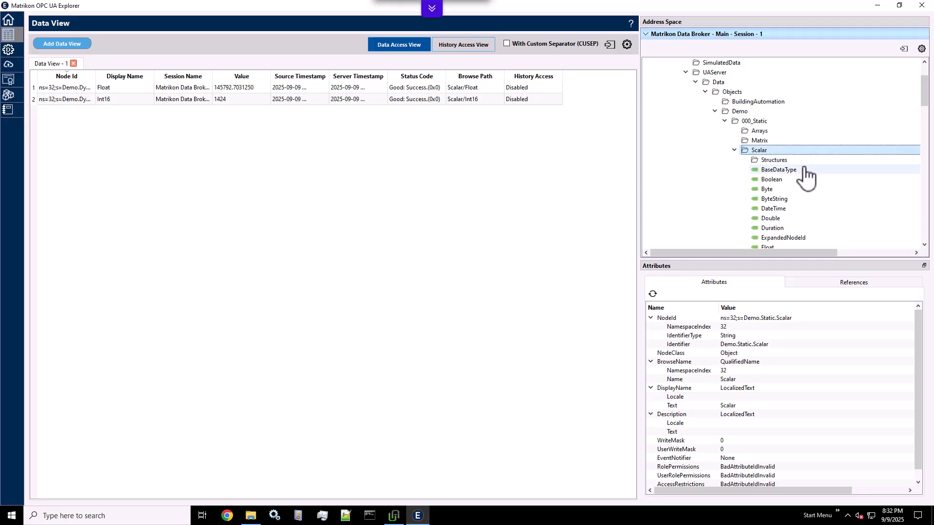
scroll(803, 176, down, 2)
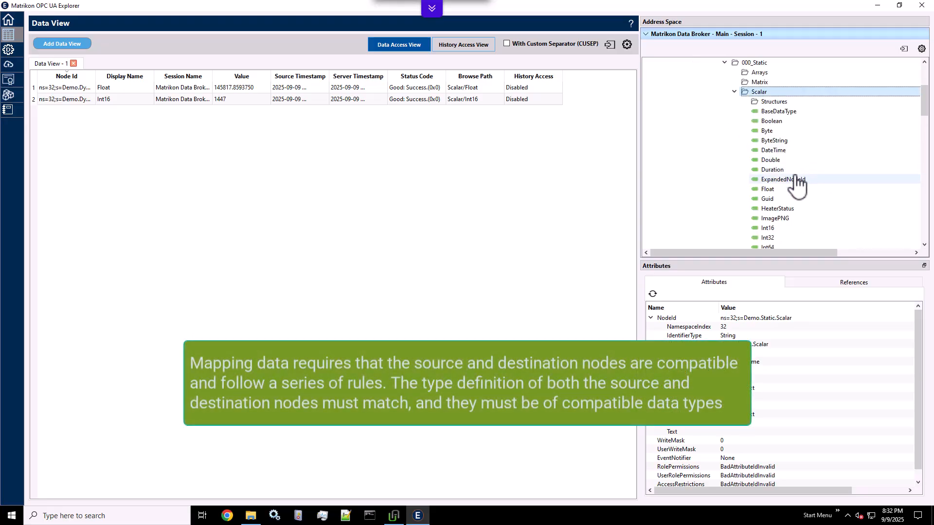
drag(798, 187, 368, 173)
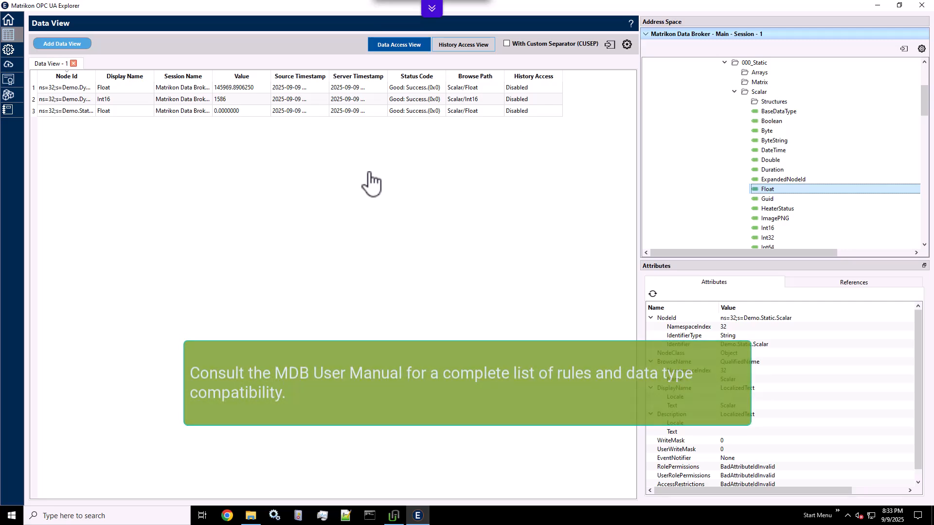
- Export the monitored items of the data view to the desktop as a CSV file named export
click(611, 45)
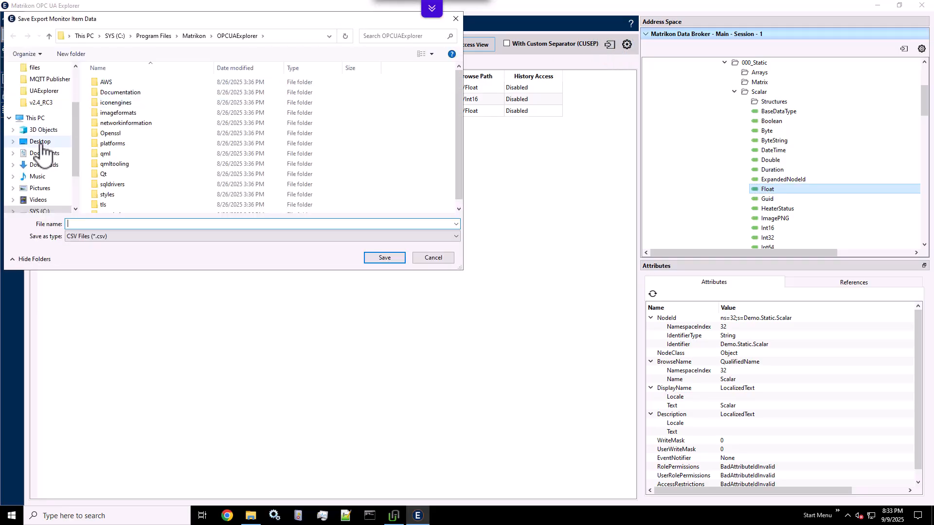
click(42, 145)
click(75, 224)
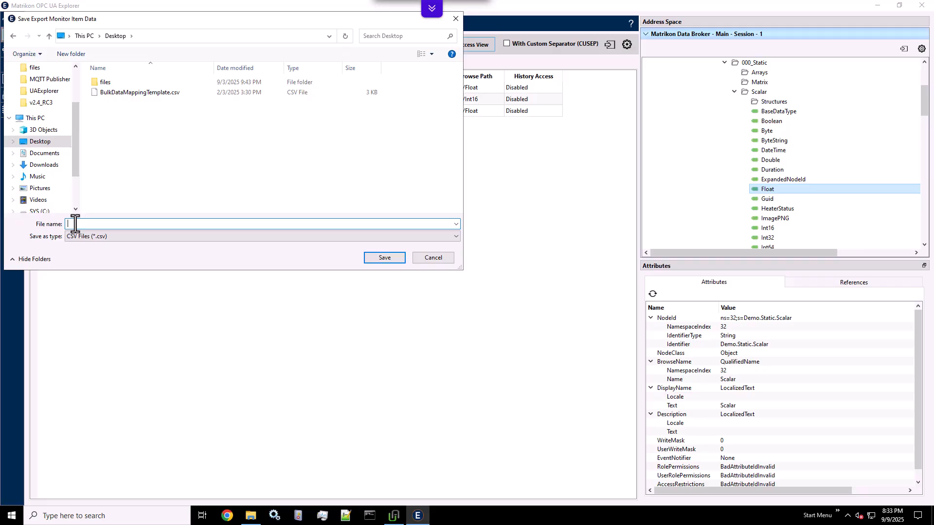
text(export)
click(384, 258)
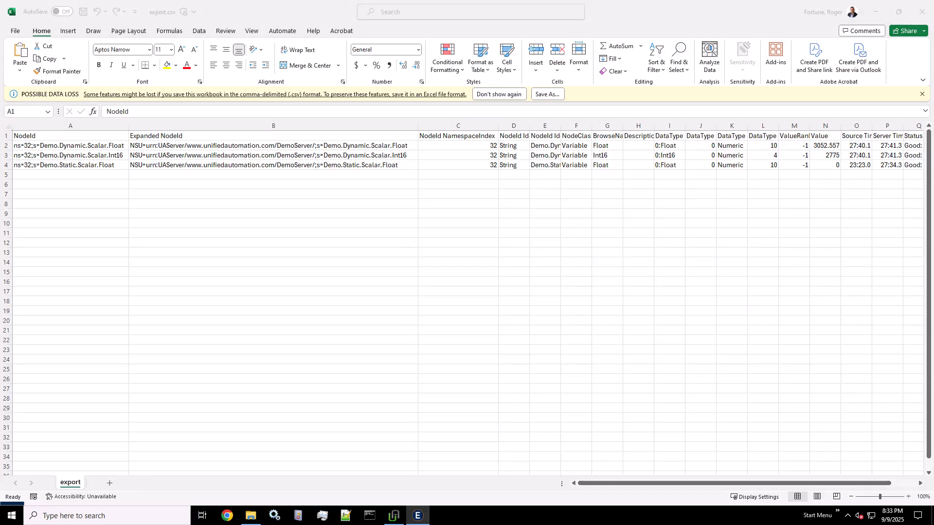
- Copy the three Expanded NodeId values from export.csv into BulkDataMappingTemplate.csv's SourceNodeId column from A3 down, and fit the column width
click(340, 146)
drag(340, 146, 338, 165)
right_click(337, 166)
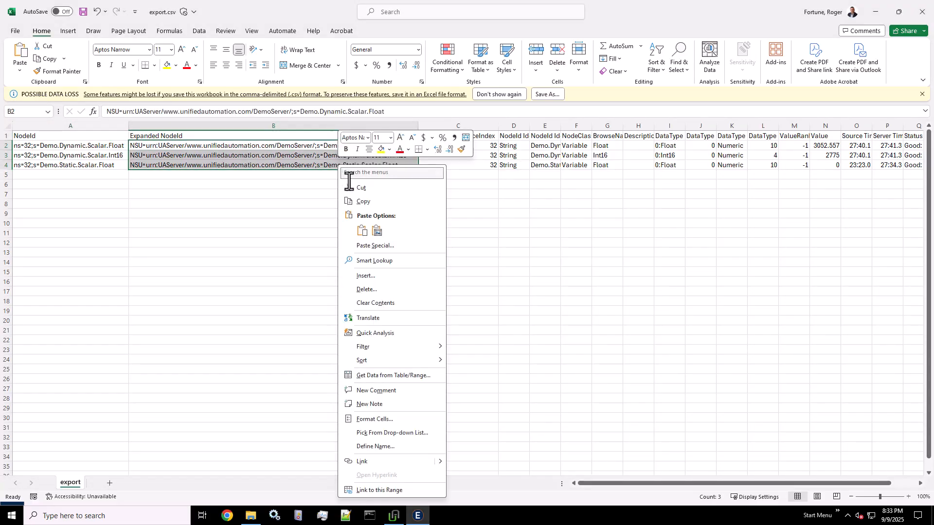
click(365, 202)
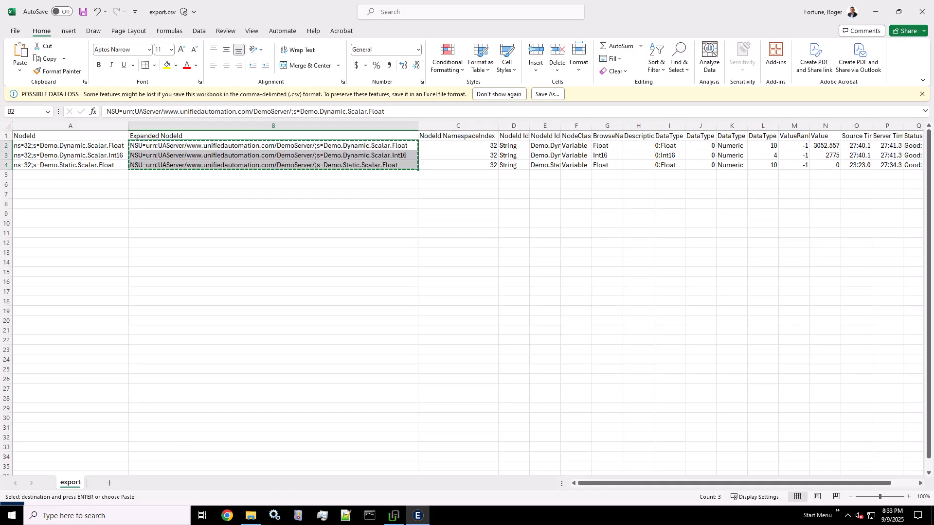
key(alt+Tab)
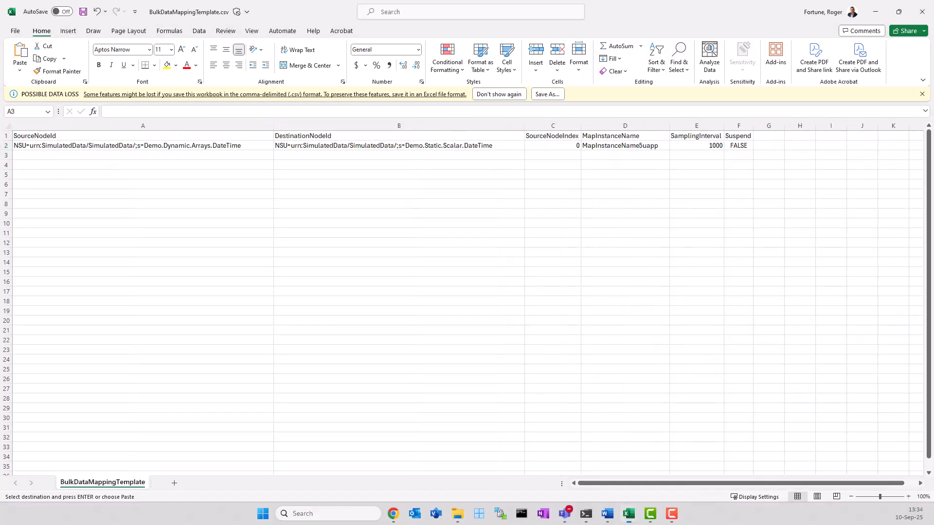
right_click(137, 156)
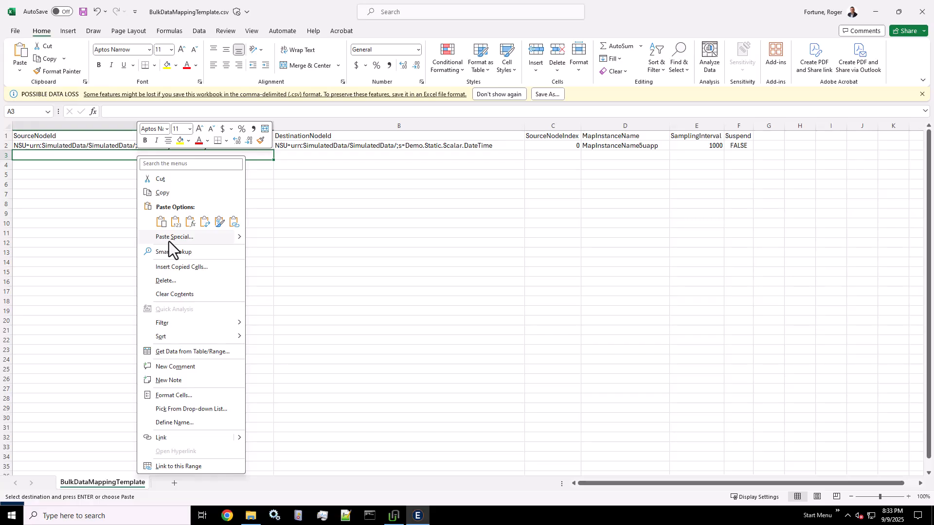
click(161, 223)
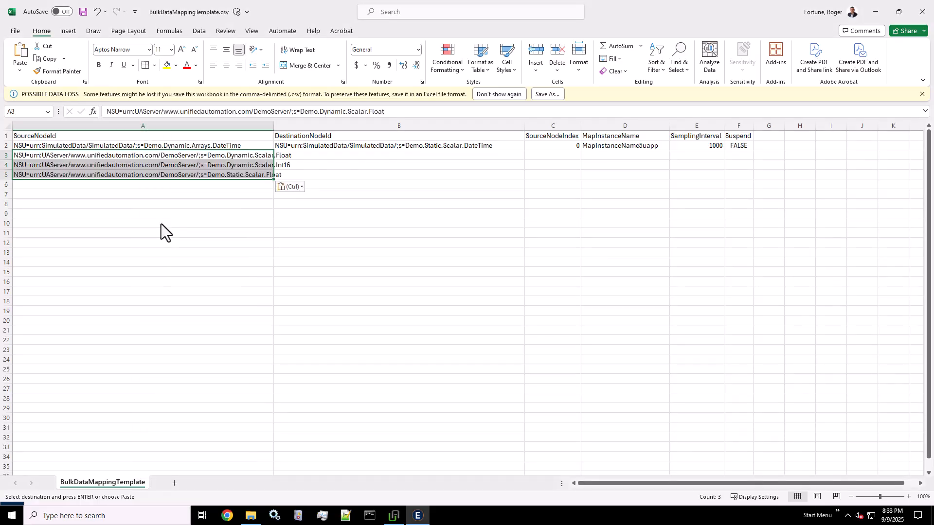
double_click(273, 126)
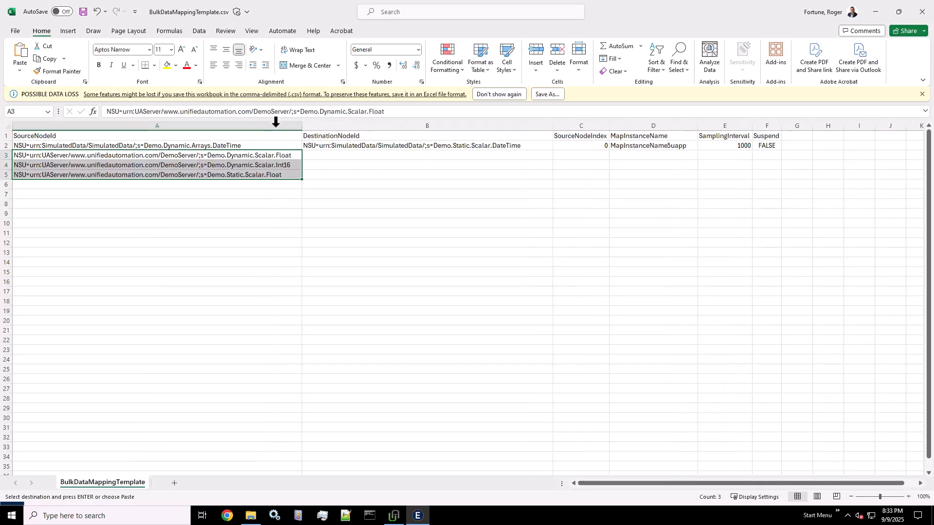
click(227, 193)
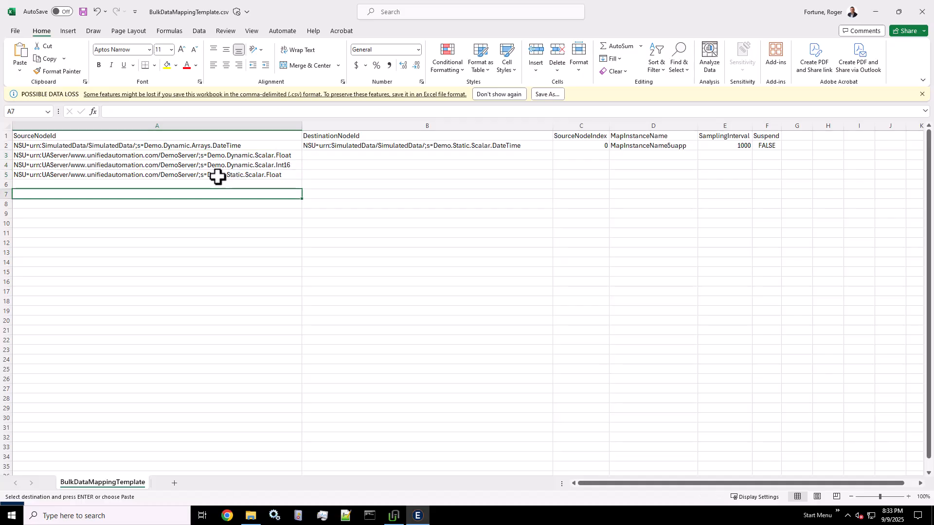
- Move the Demo.Static.Scalar.Float node ID from A5 to B3 under DestinationNodeId and fit that column's width to its contents
click(214, 175)
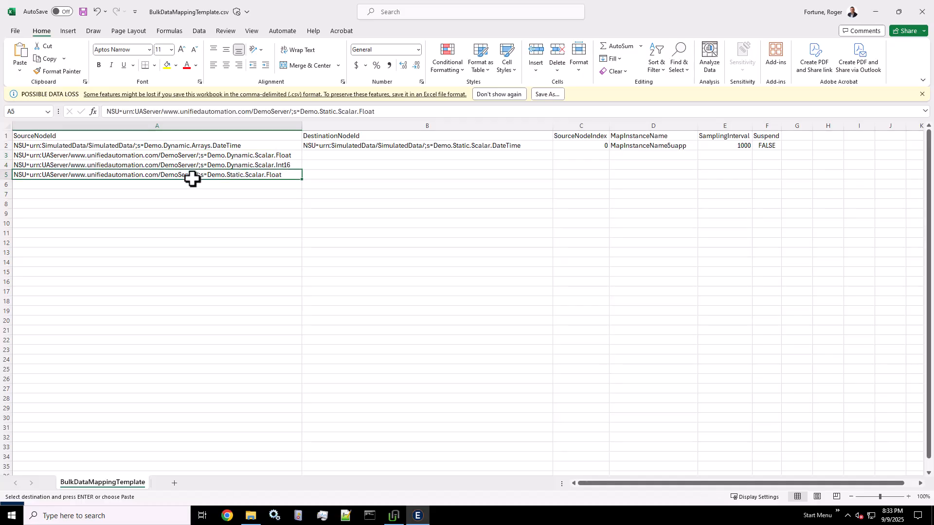
drag(192, 178, 343, 158)
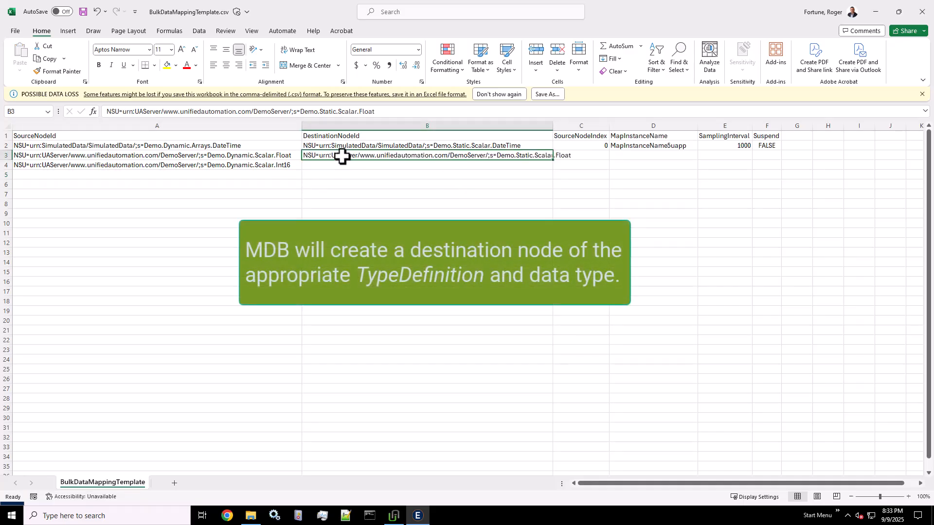
double_click(552, 122)
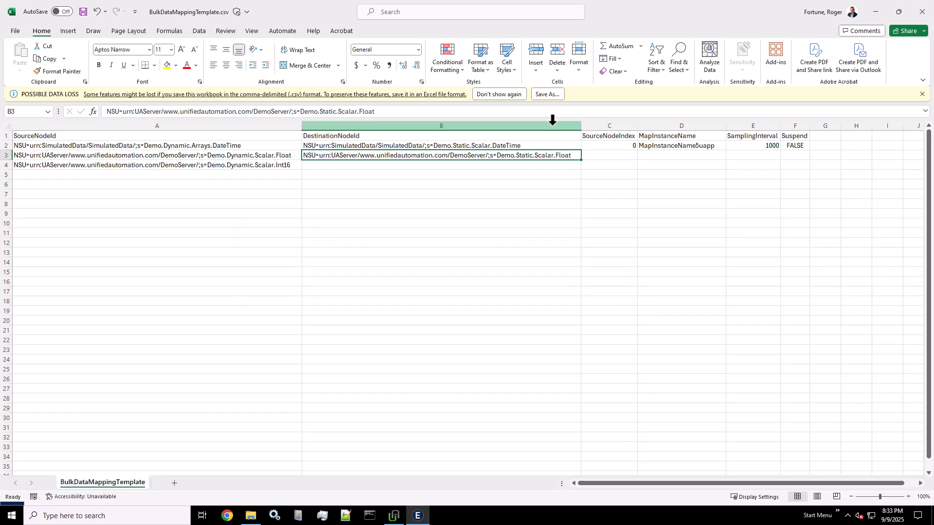
- Set the SourceNodeIndex in C2 to -1 and fill C2:F2 down through row 4 as copied cells, not a series
click(611, 145)
text(-1)
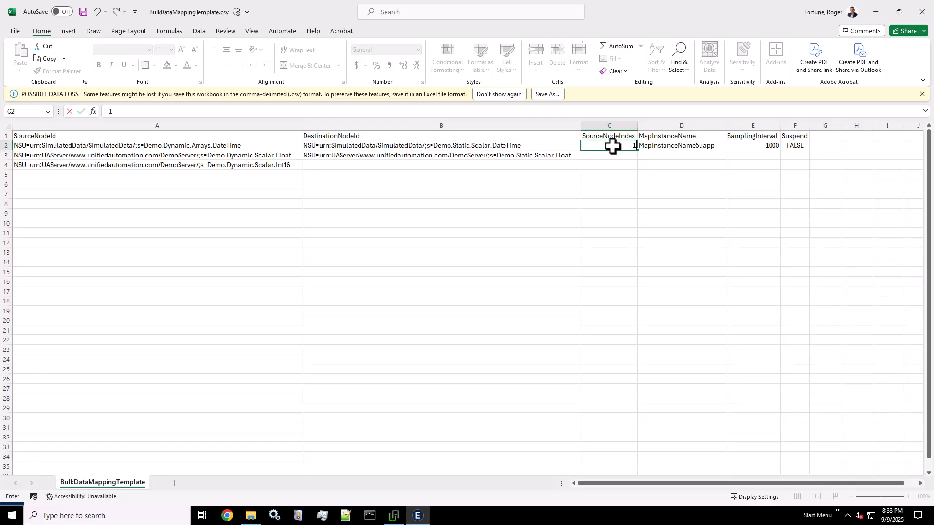
click(796, 148)
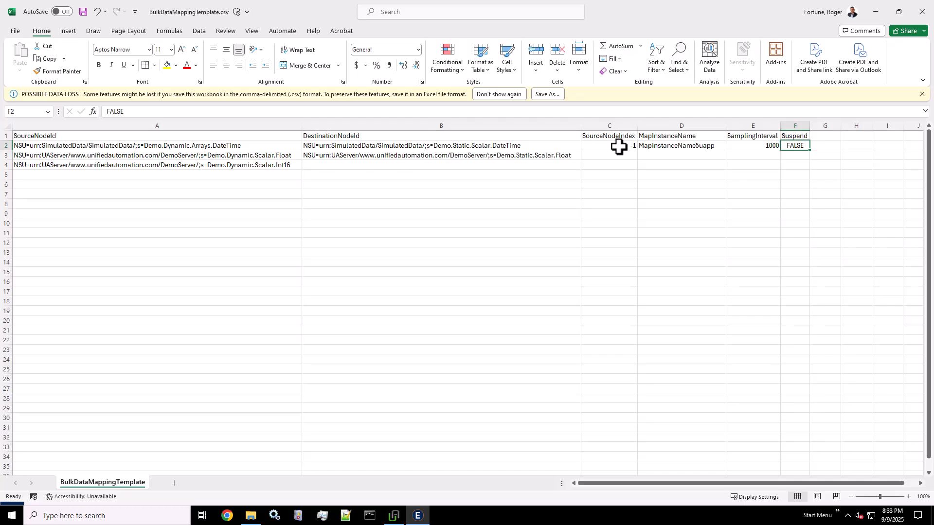
shift+click(619, 146)
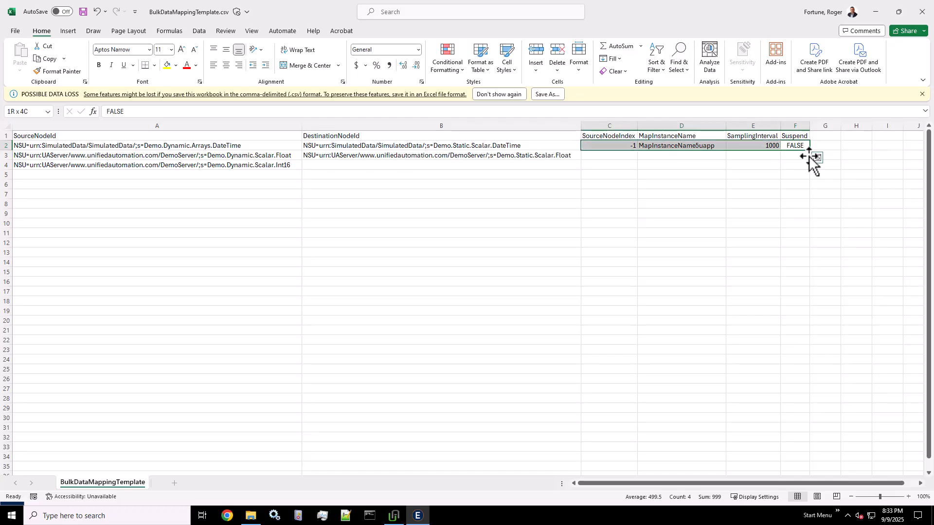
drag(810, 151, 813, 169)
click(824, 176)
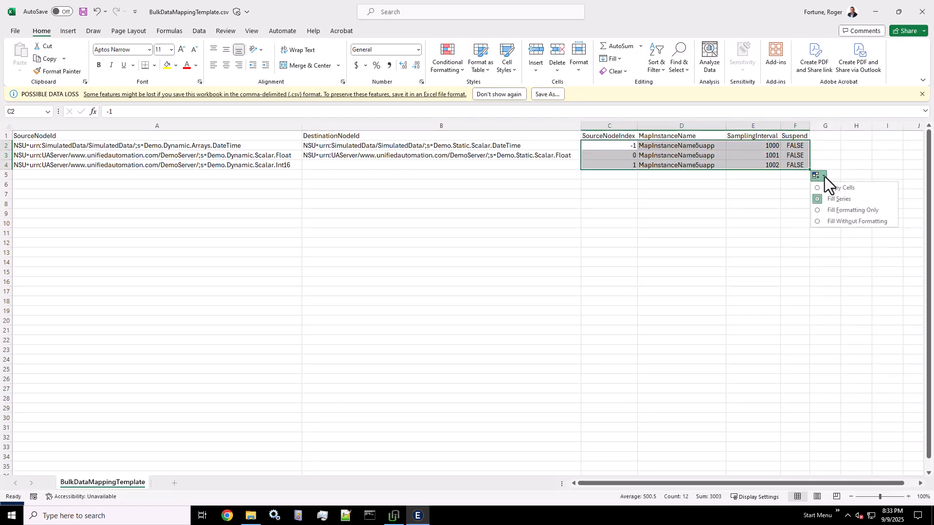
click(842, 188)
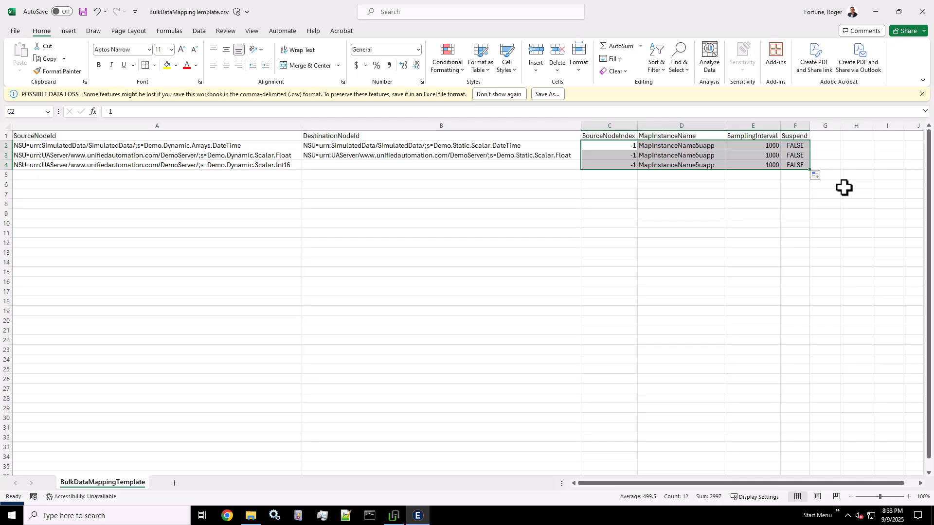
- Change the MapInstanceName entries to Mapped_Float in D3 and Mapped_int16 in D4
key(Down)
key(Right)
key(F2)
key(shift+Home)
key(shift+Right)
key(shift+Right)
key(shift+Right)
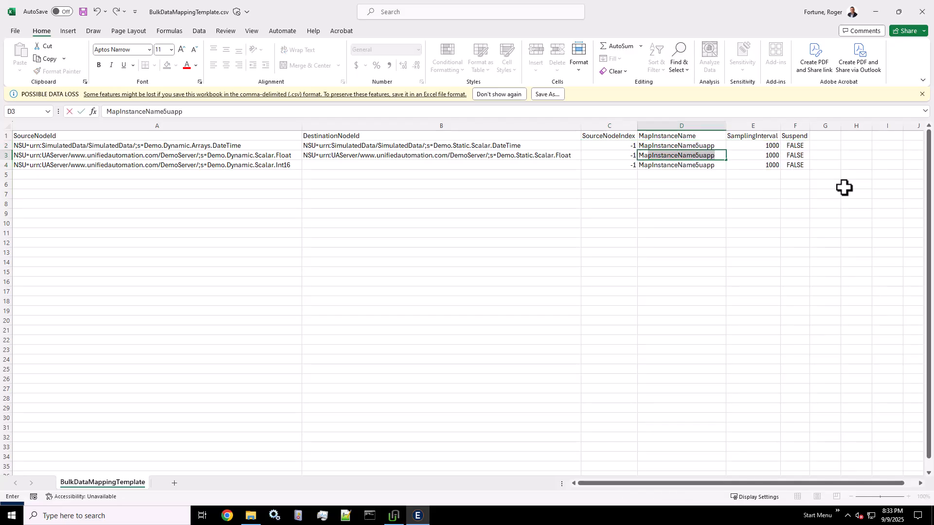
text(ped_Float)
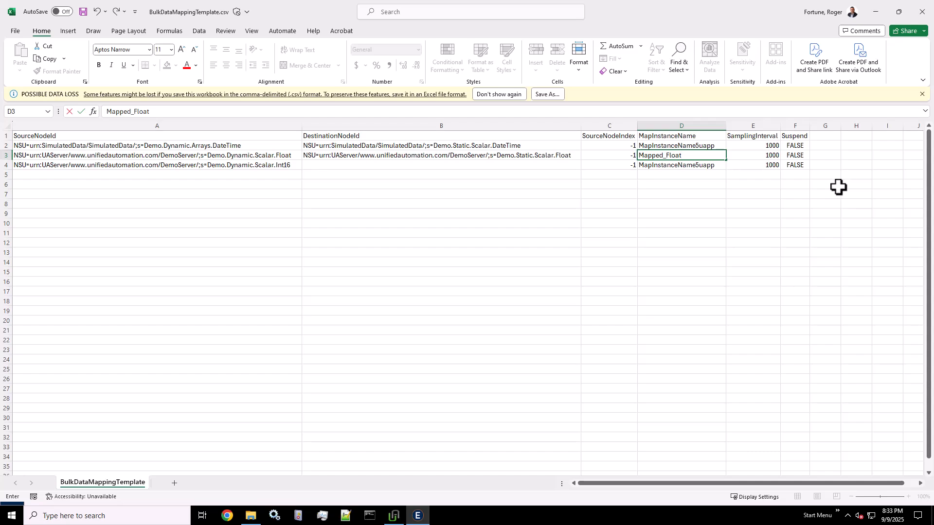
click(661, 167)
text(Ma)
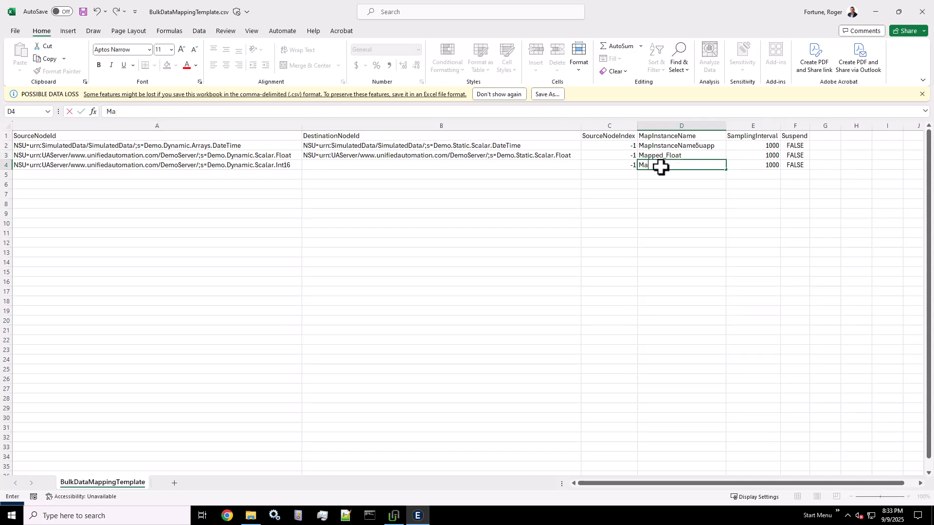
text(pped_int16)
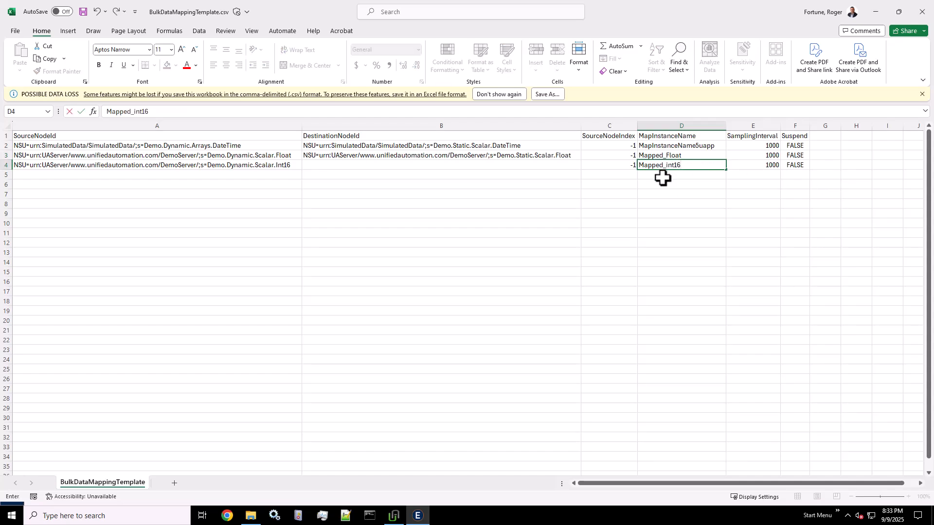
key(Return)
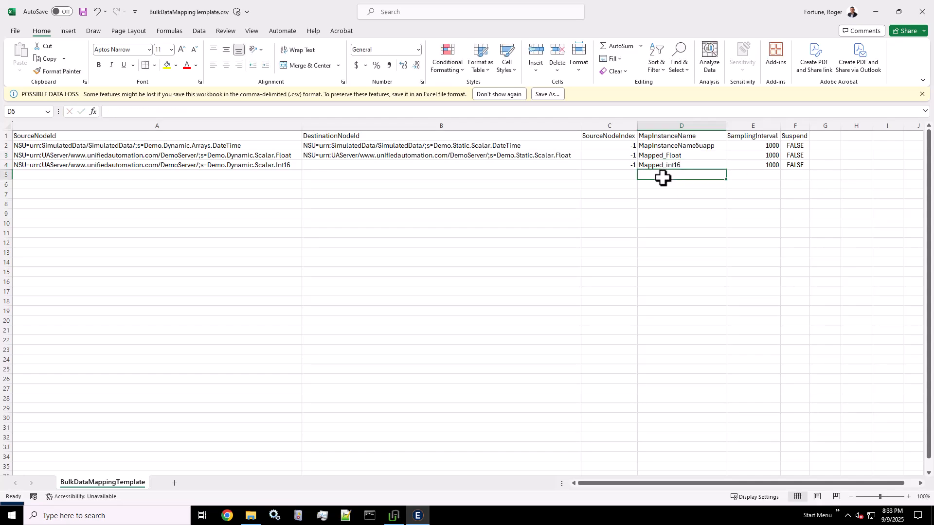
- Delete the template's sample DateTime mapping in row 2
click(2, 145)
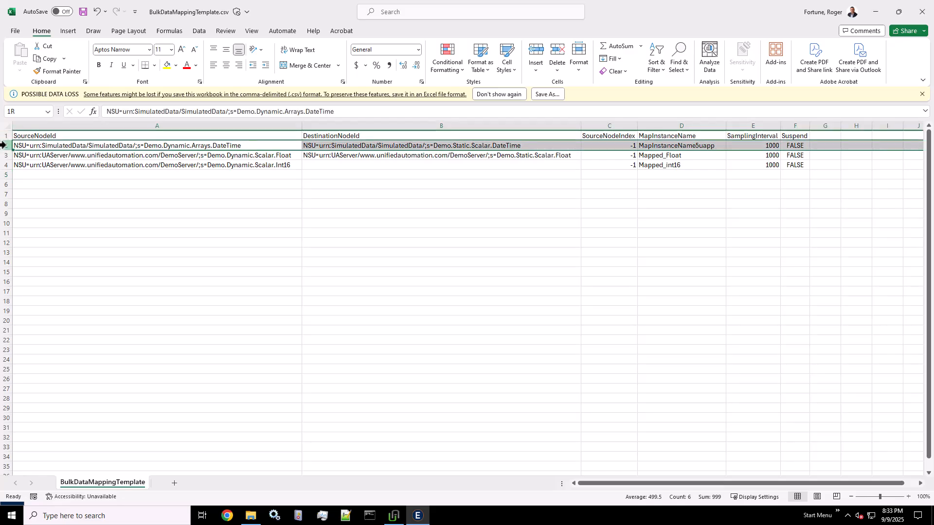
right_click(32, 148)
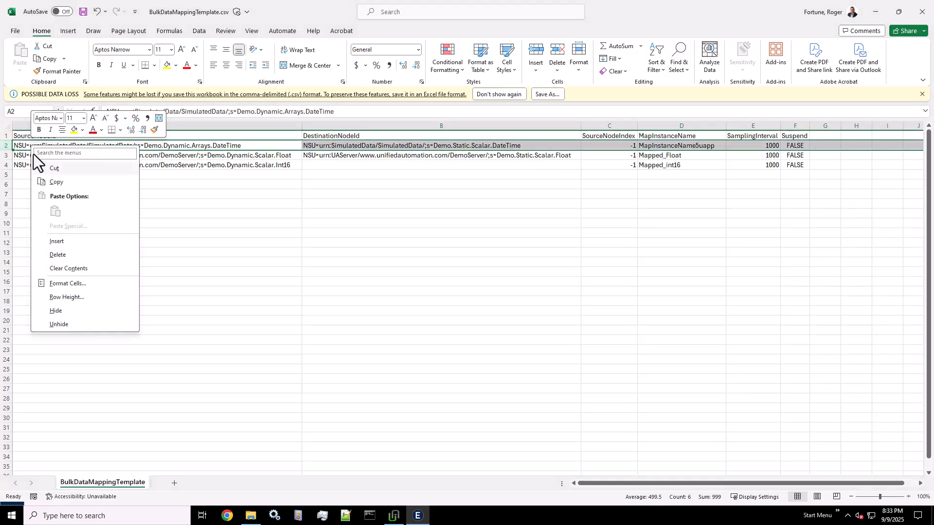
click(77, 257)
click(128, 165)
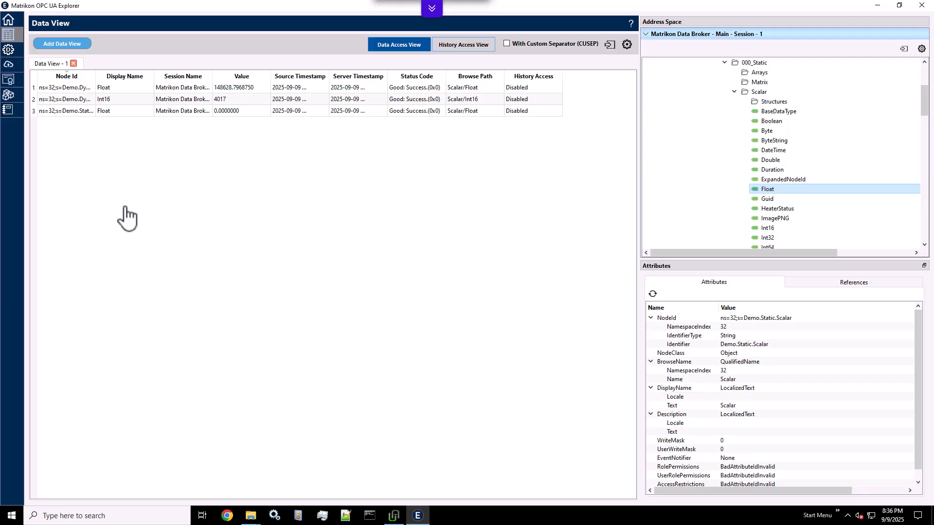
- In Matrikon OPC UA Explorer's Data Modeling, import BulkDataMappingTemplate.csv from the desktop for Bulk Data Mapping
click(13, 94)
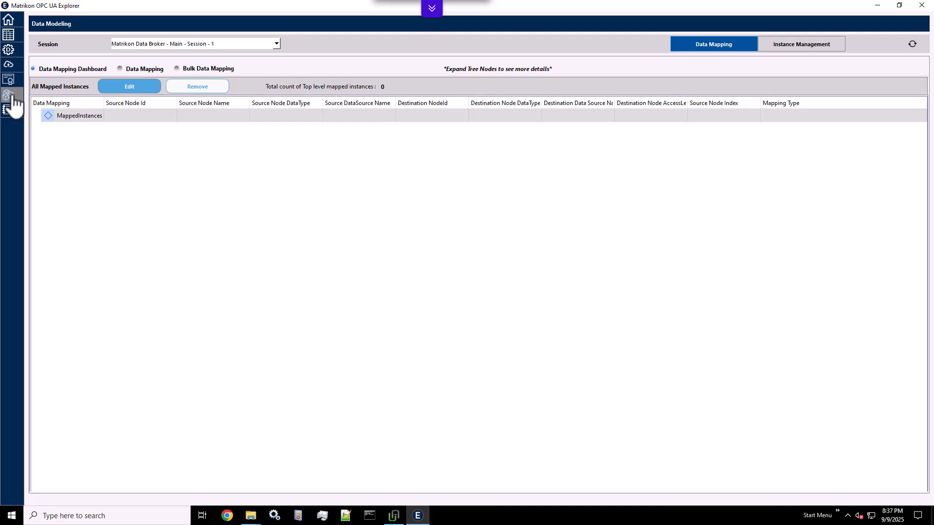
click(195, 69)
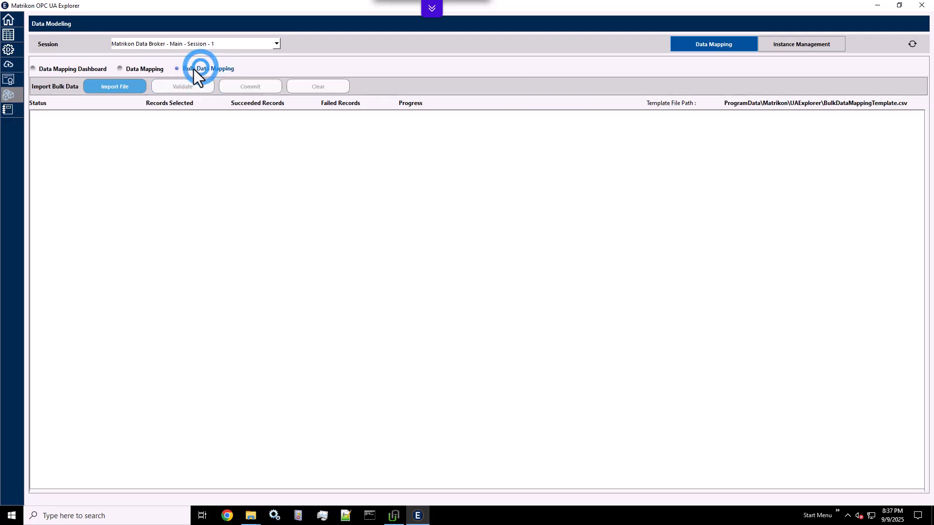
click(121, 89)
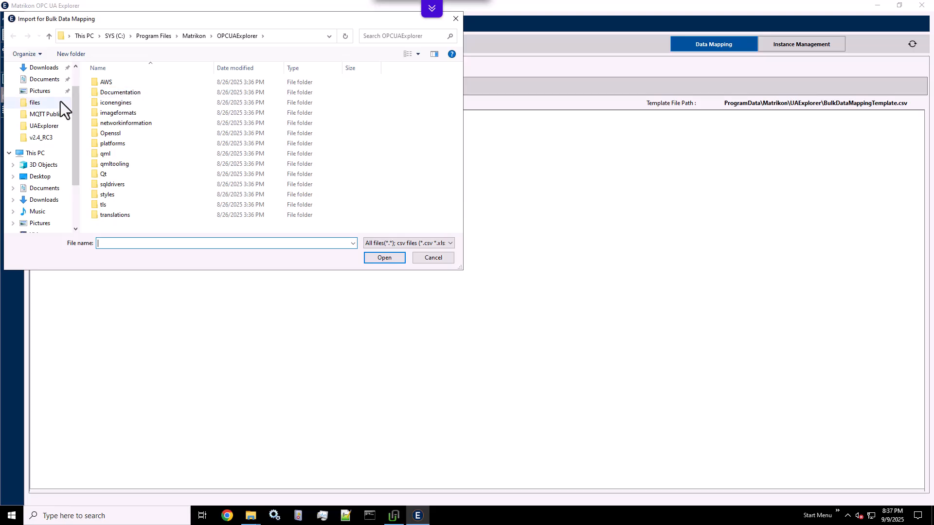
scroll(60, 101, up, 1)
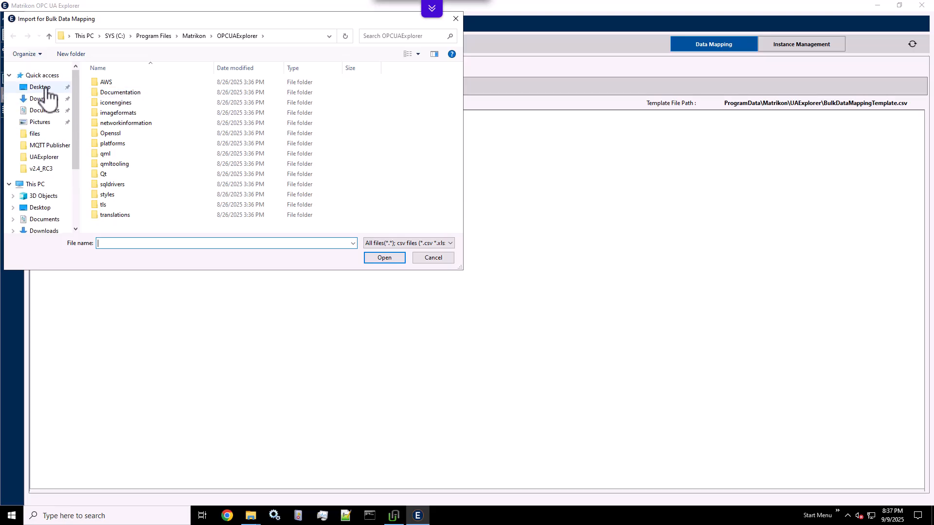
click(40, 87)
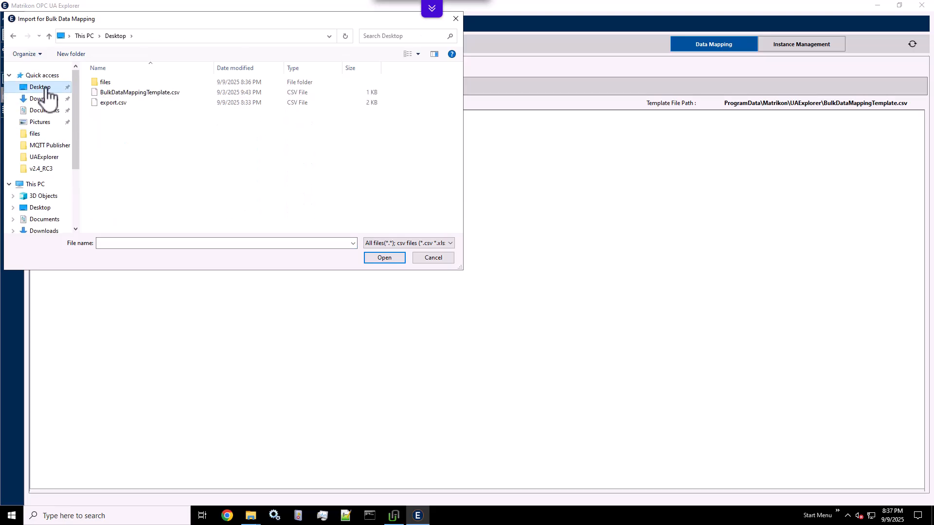
click(125, 92)
click(372, 261)
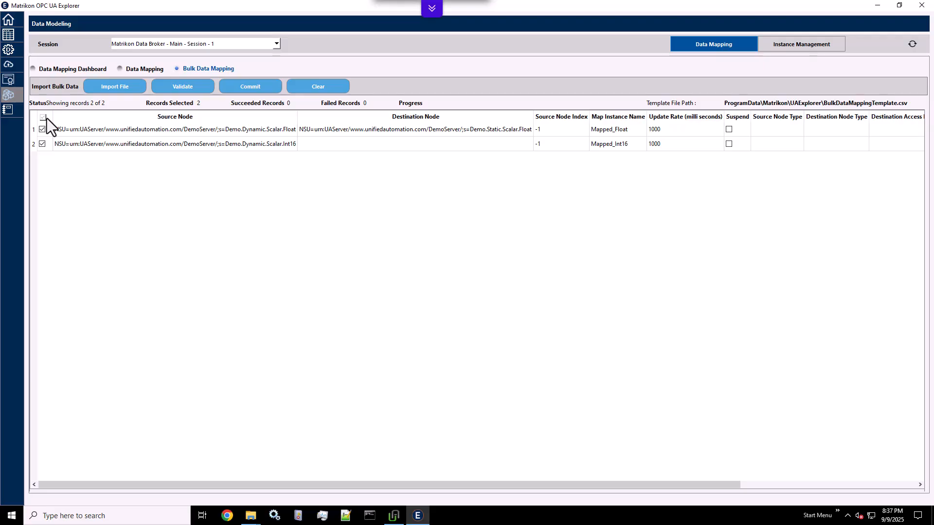
- Validate the imported mapping records and read the full error message of the Mapped_Int16 record
click(187, 87)
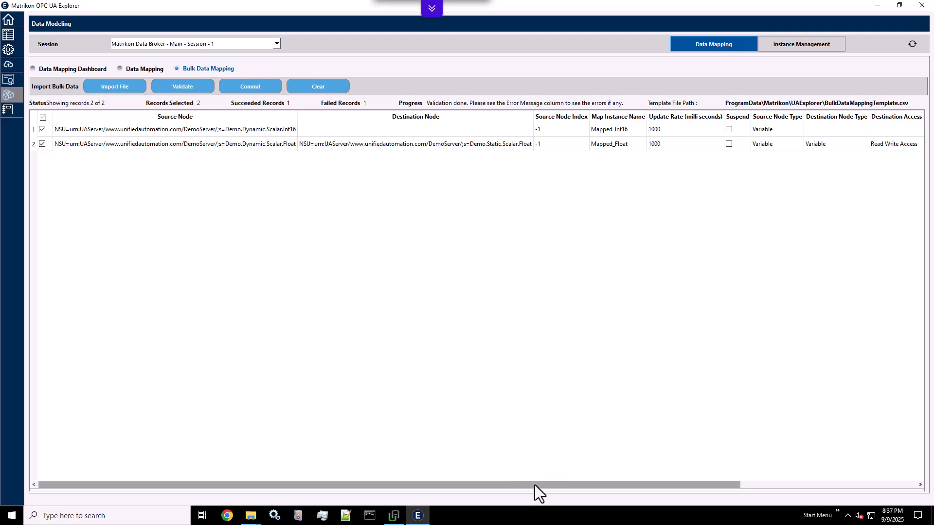
drag(535, 485, 788, 488)
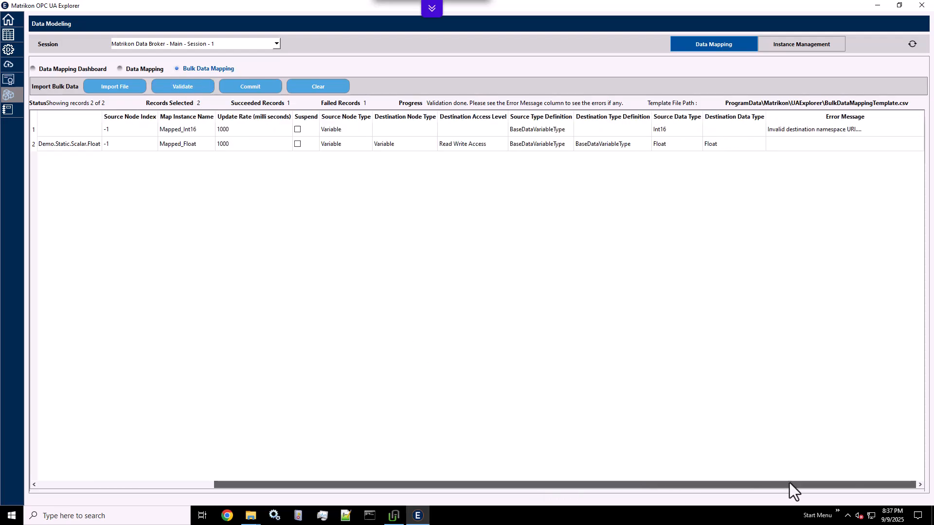
click(815, 131)
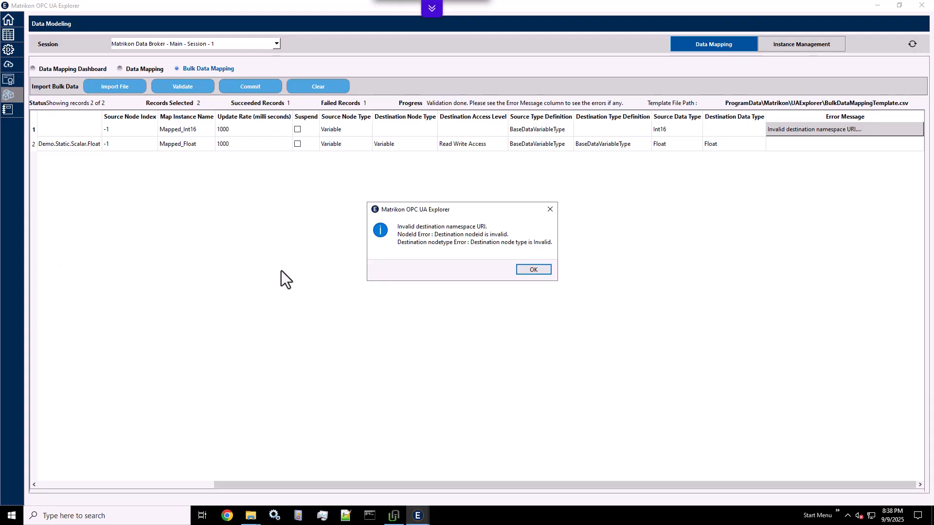
click(534, 269)
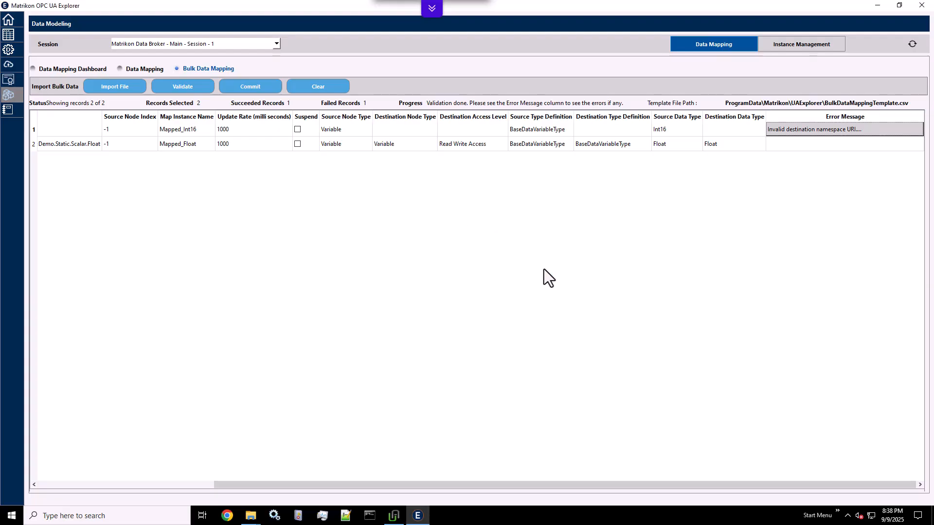
- Commit the imported mapping records and expand MappedInstances in the Data Mapping Dashboard
click(254, 87)
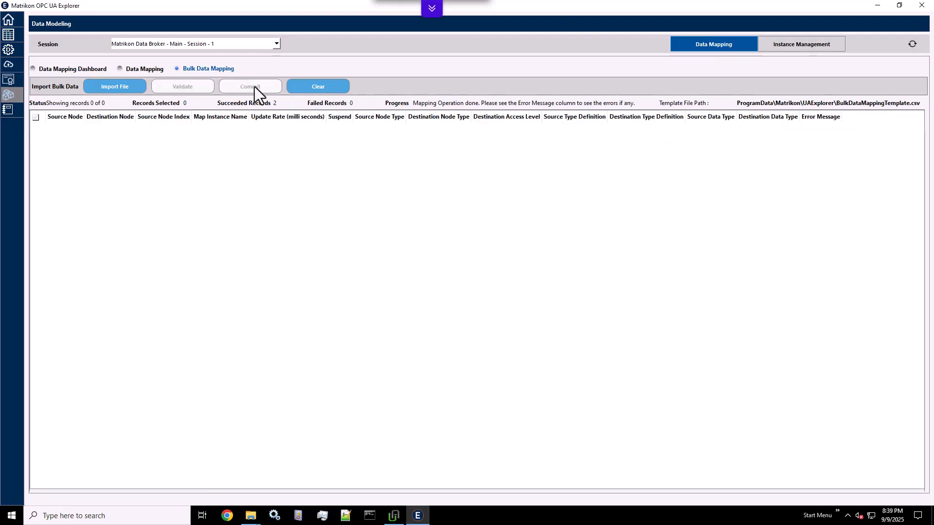
click(60, 70)
double_click(75, 131)
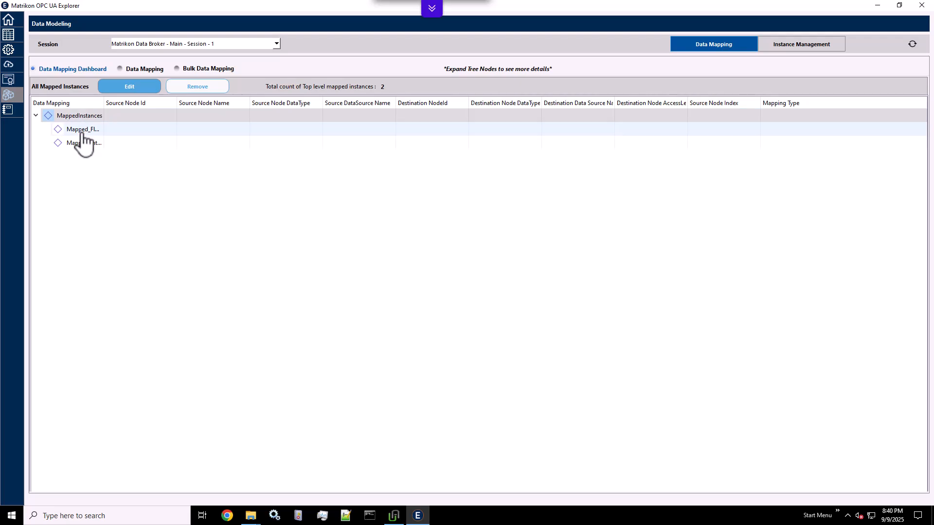
- Expand both mapped instances to inspect their mapping details, and refresh Instance Management to check the local Int16 instance under LocalObjects
double_click(85, 157)
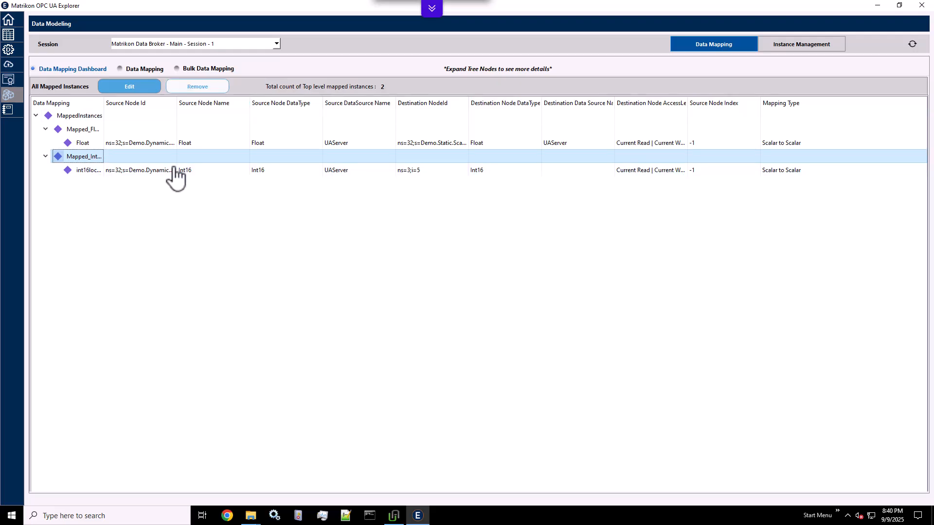
click(803, 42)
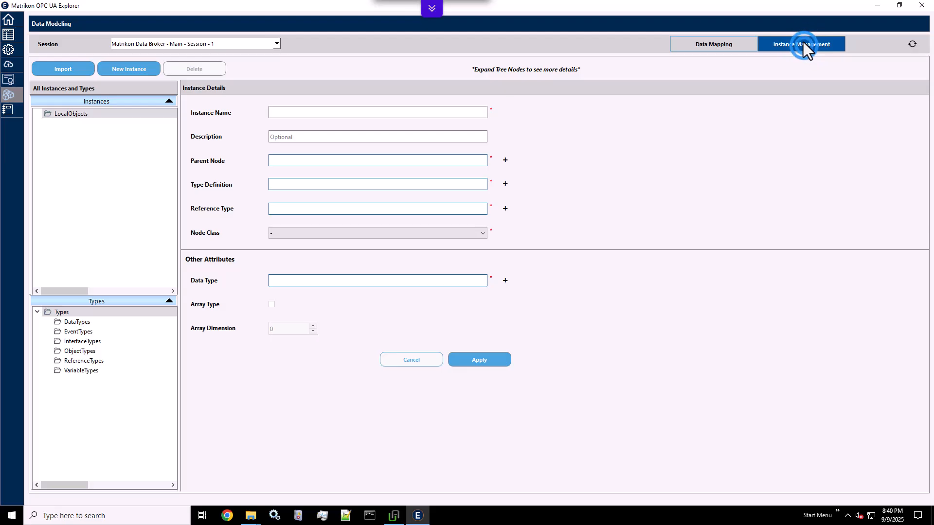
click(912, 44)
click(96, 125)
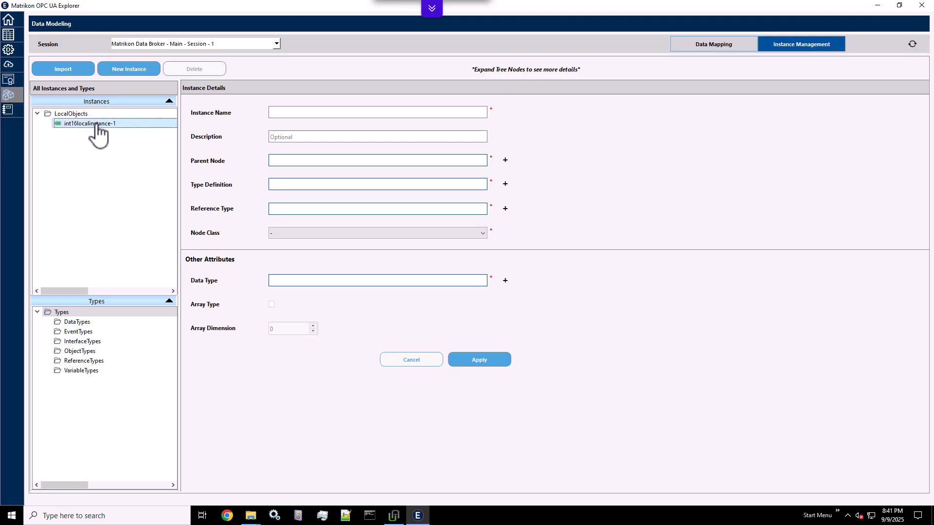
right_click(96, 125)
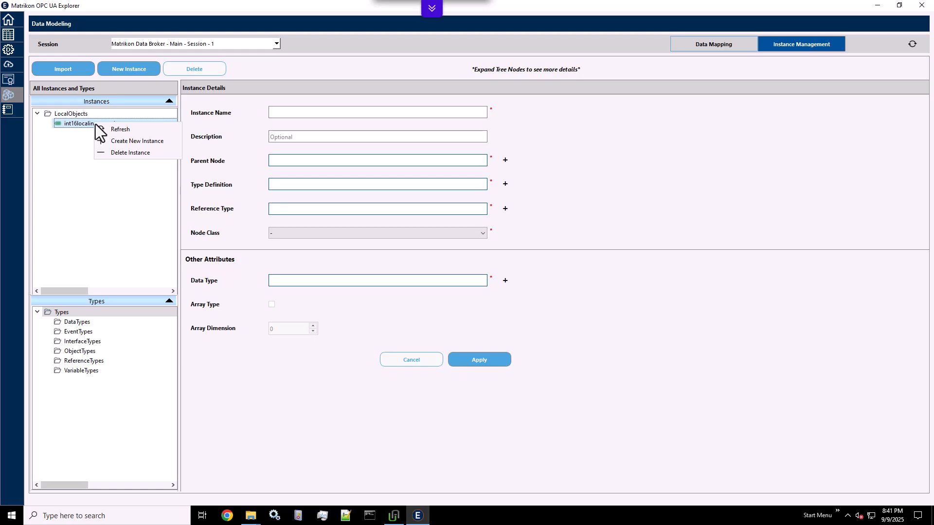
click(79, 141)
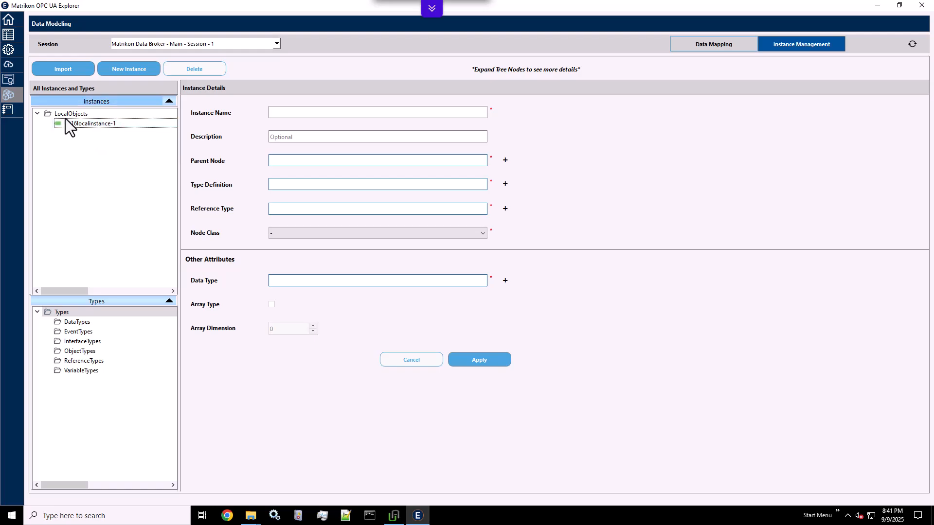
- In the Data View, widen the Node Id column to show full IDs and compare the live values of the dynamic and static Float nodes
click(13, 37)
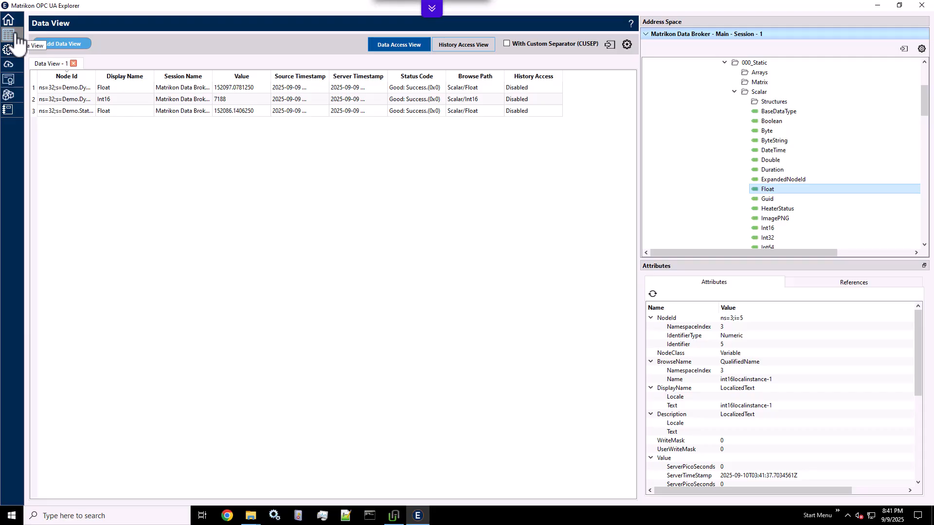
double_click(97, 73)
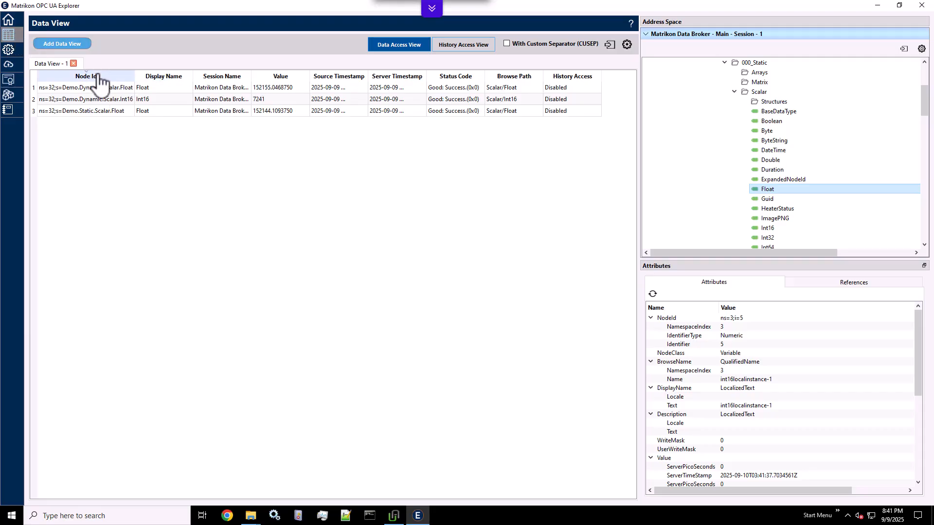
click(162, 88)
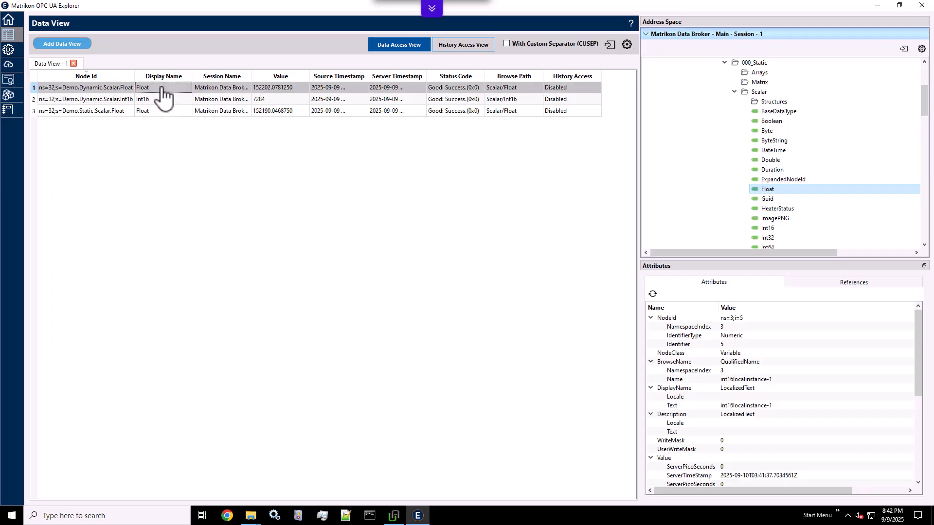
click(267, 113)
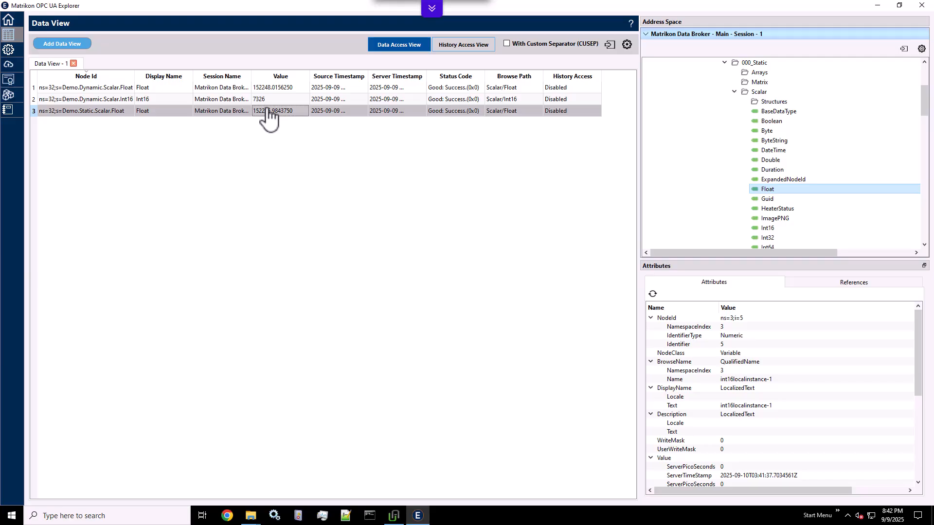
click(266, 101)
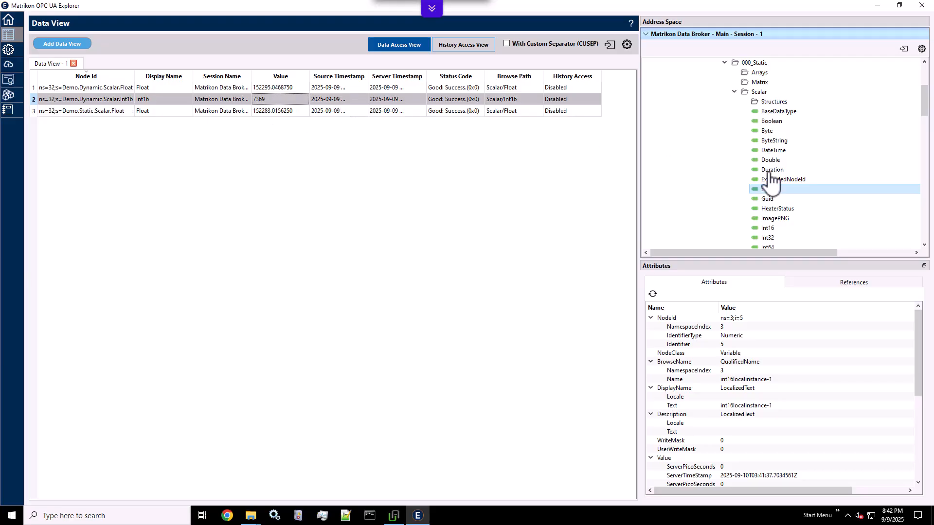
- Add int16localinstance-1 from DataManagementConfiguration's LocalObjects to Data View - 1 and check its live value against the dynamic Int16 node
scroll(770, 178, up, 4)
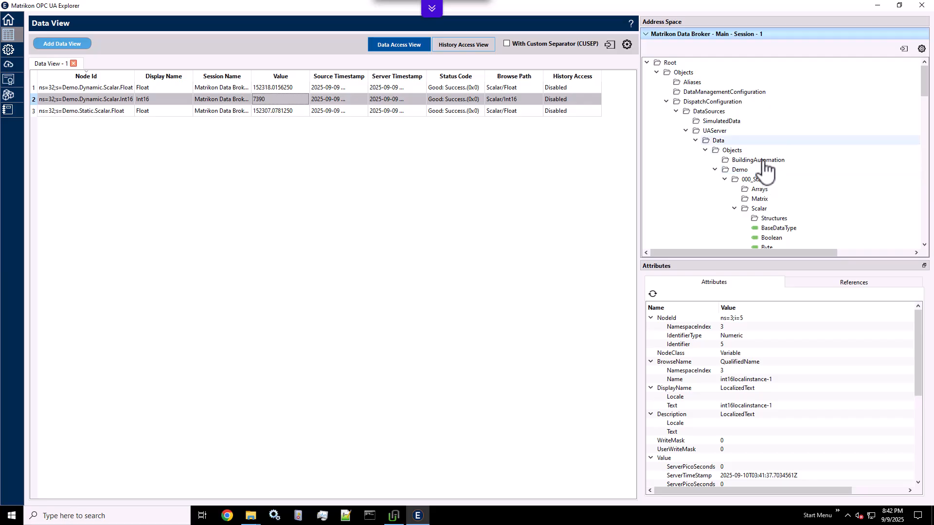
click(728, 93)
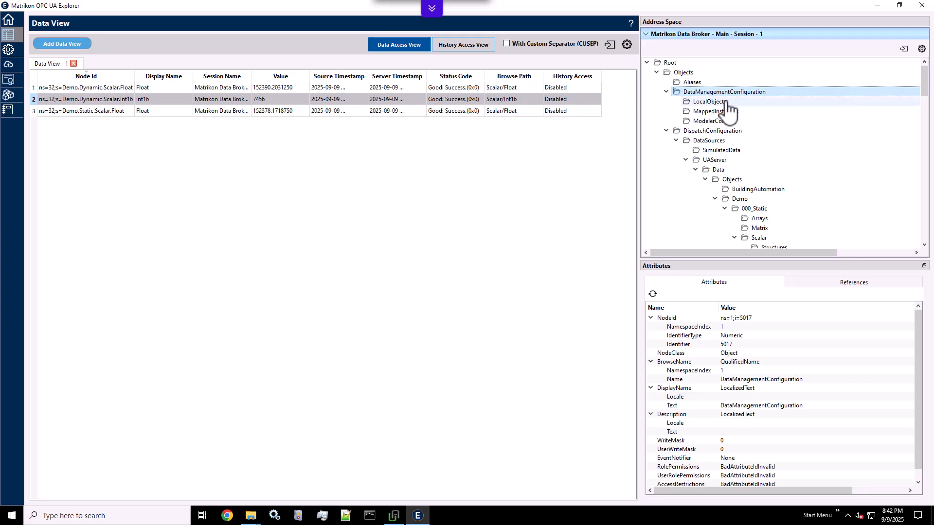
double_click(726, 101)
click(728, 112)
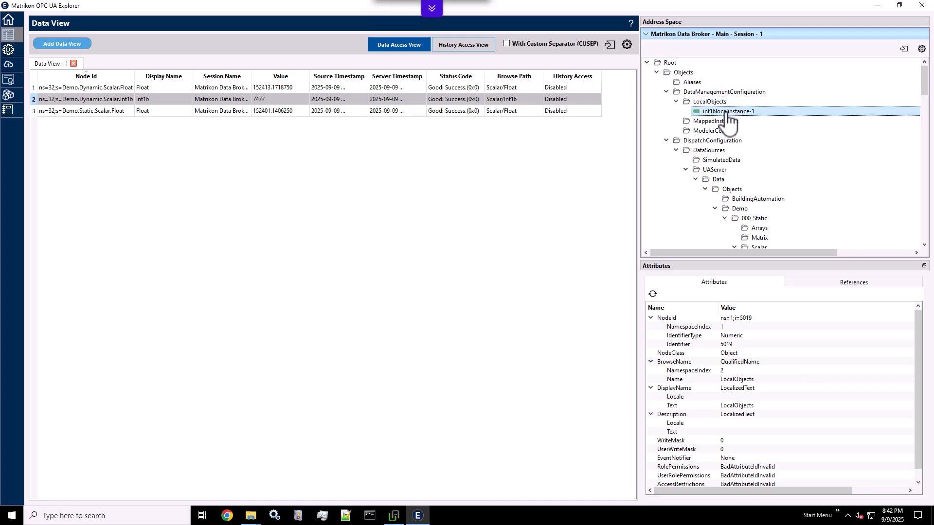
drag(727, 113, 358, 184)
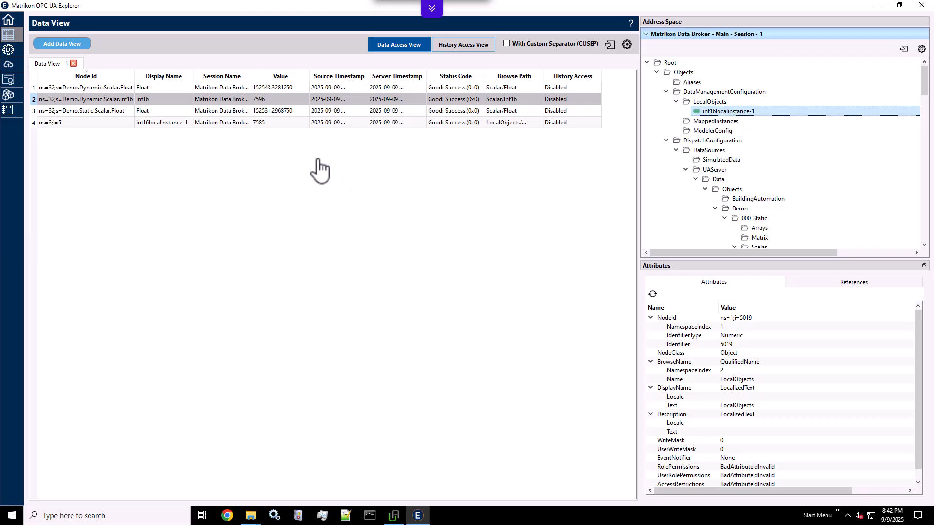
click(258, 123)
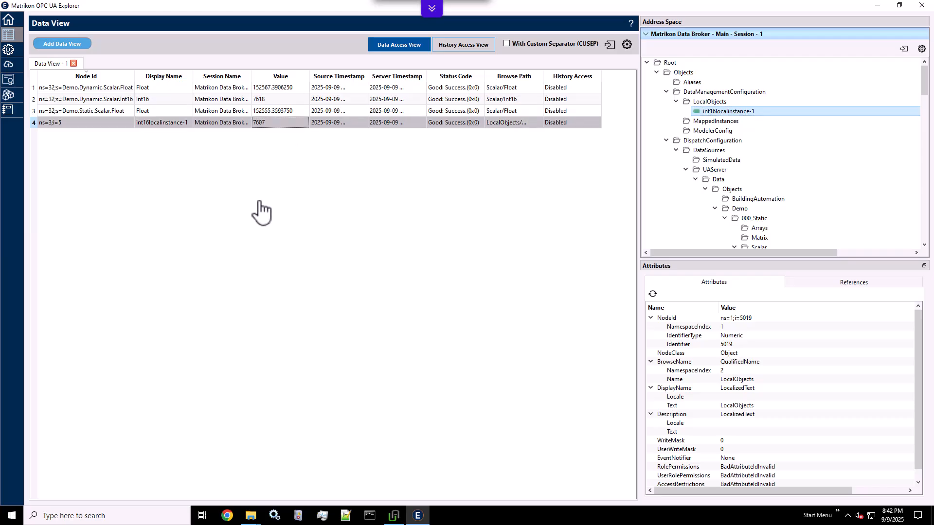